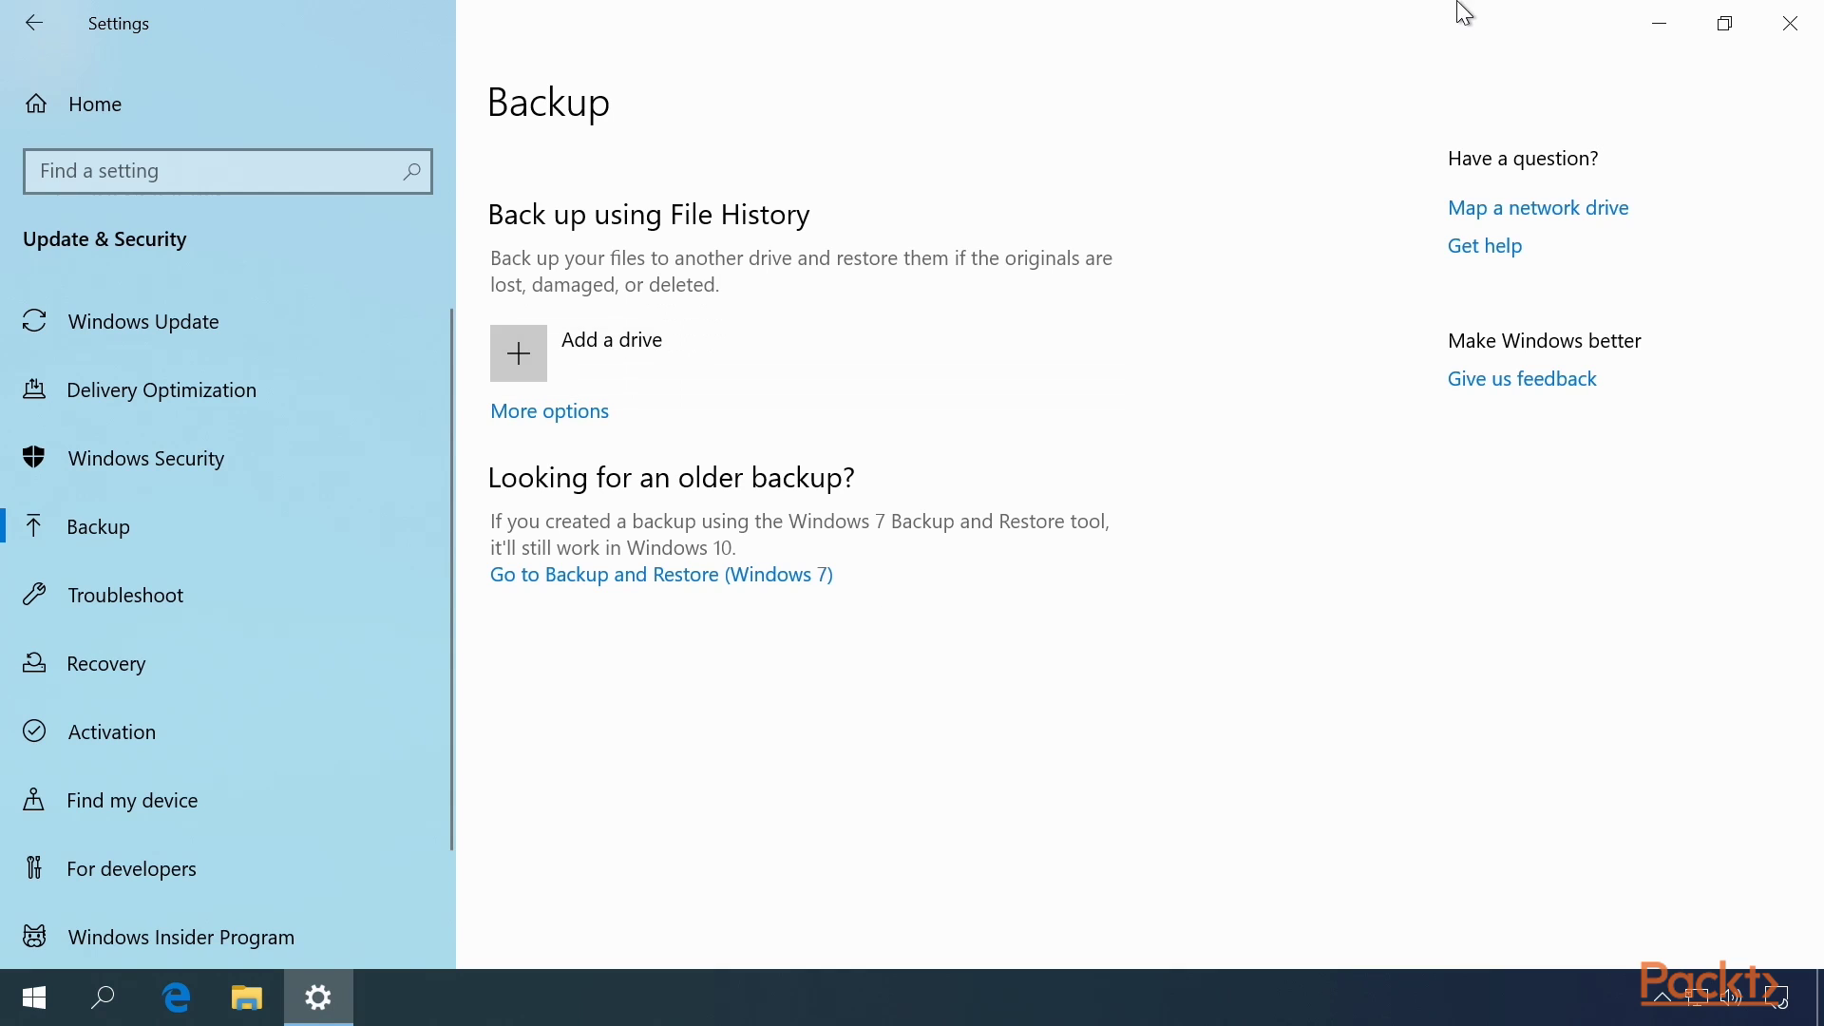
Add Seagate Backup Plus Drive (E:) as the File History drive in the Update & Security backup settings.
left_click(1781, 9)
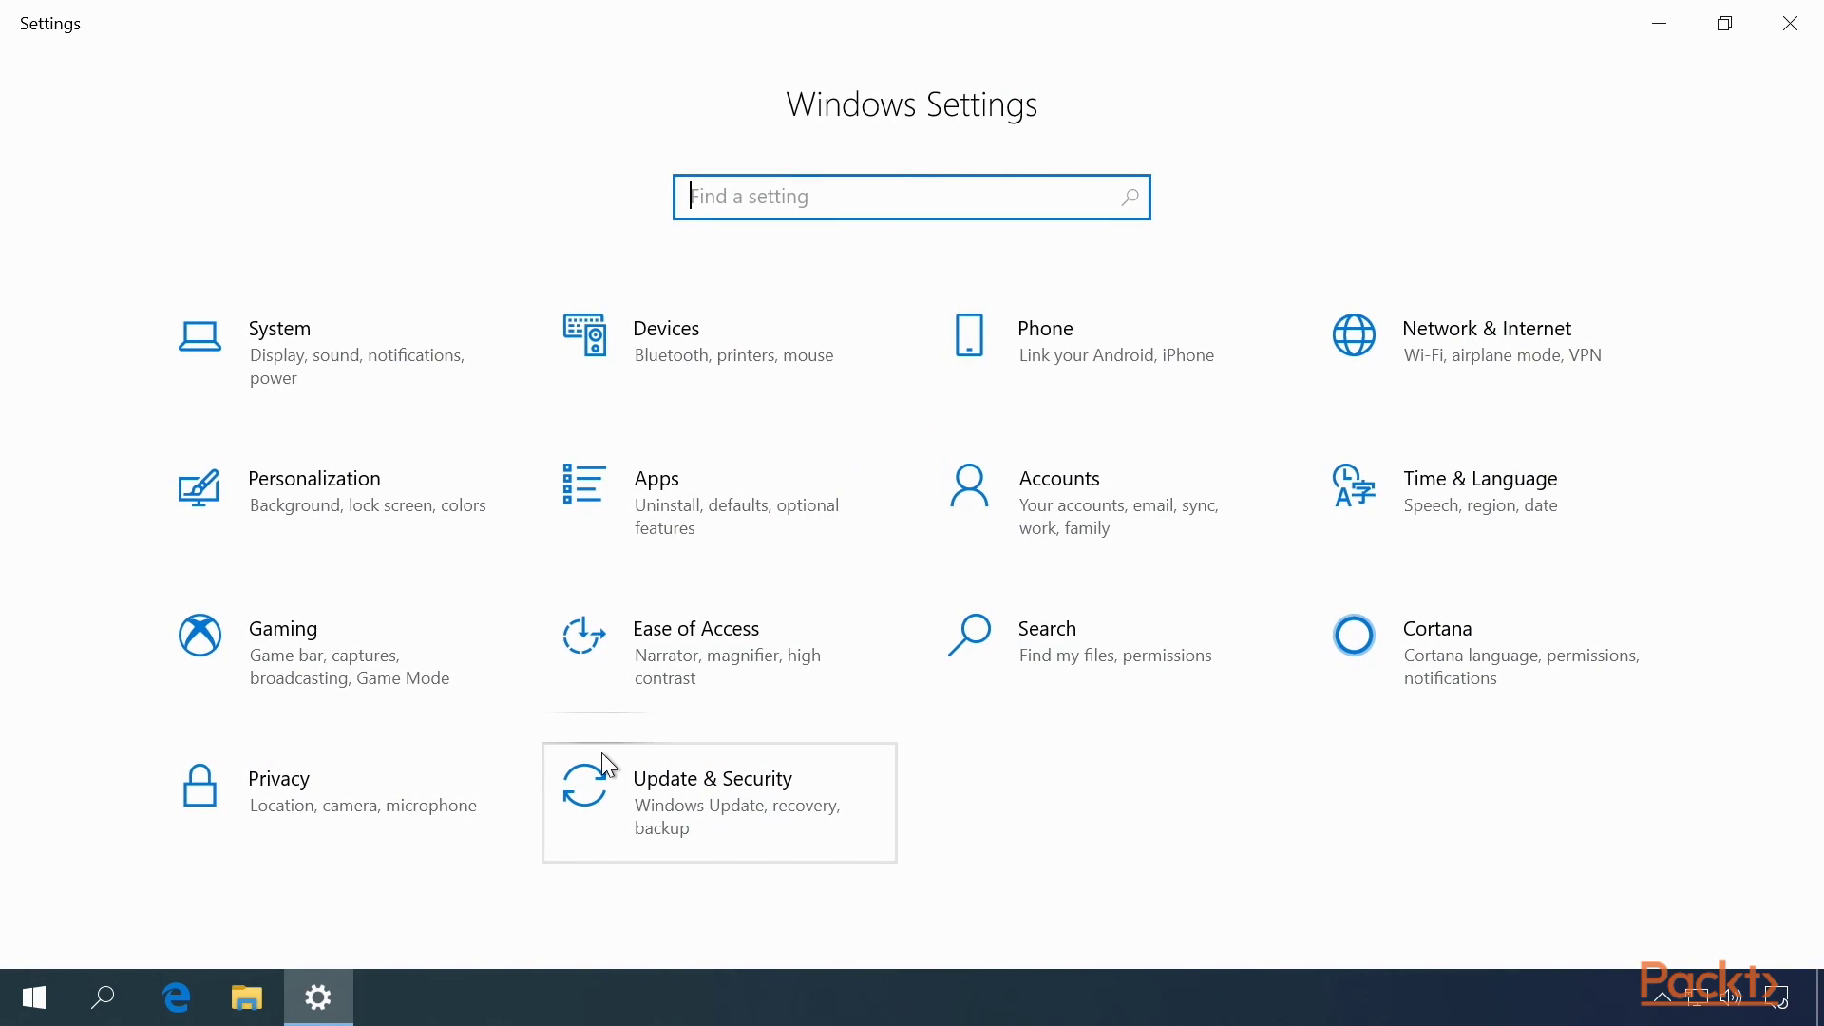
left_click(679, 788)
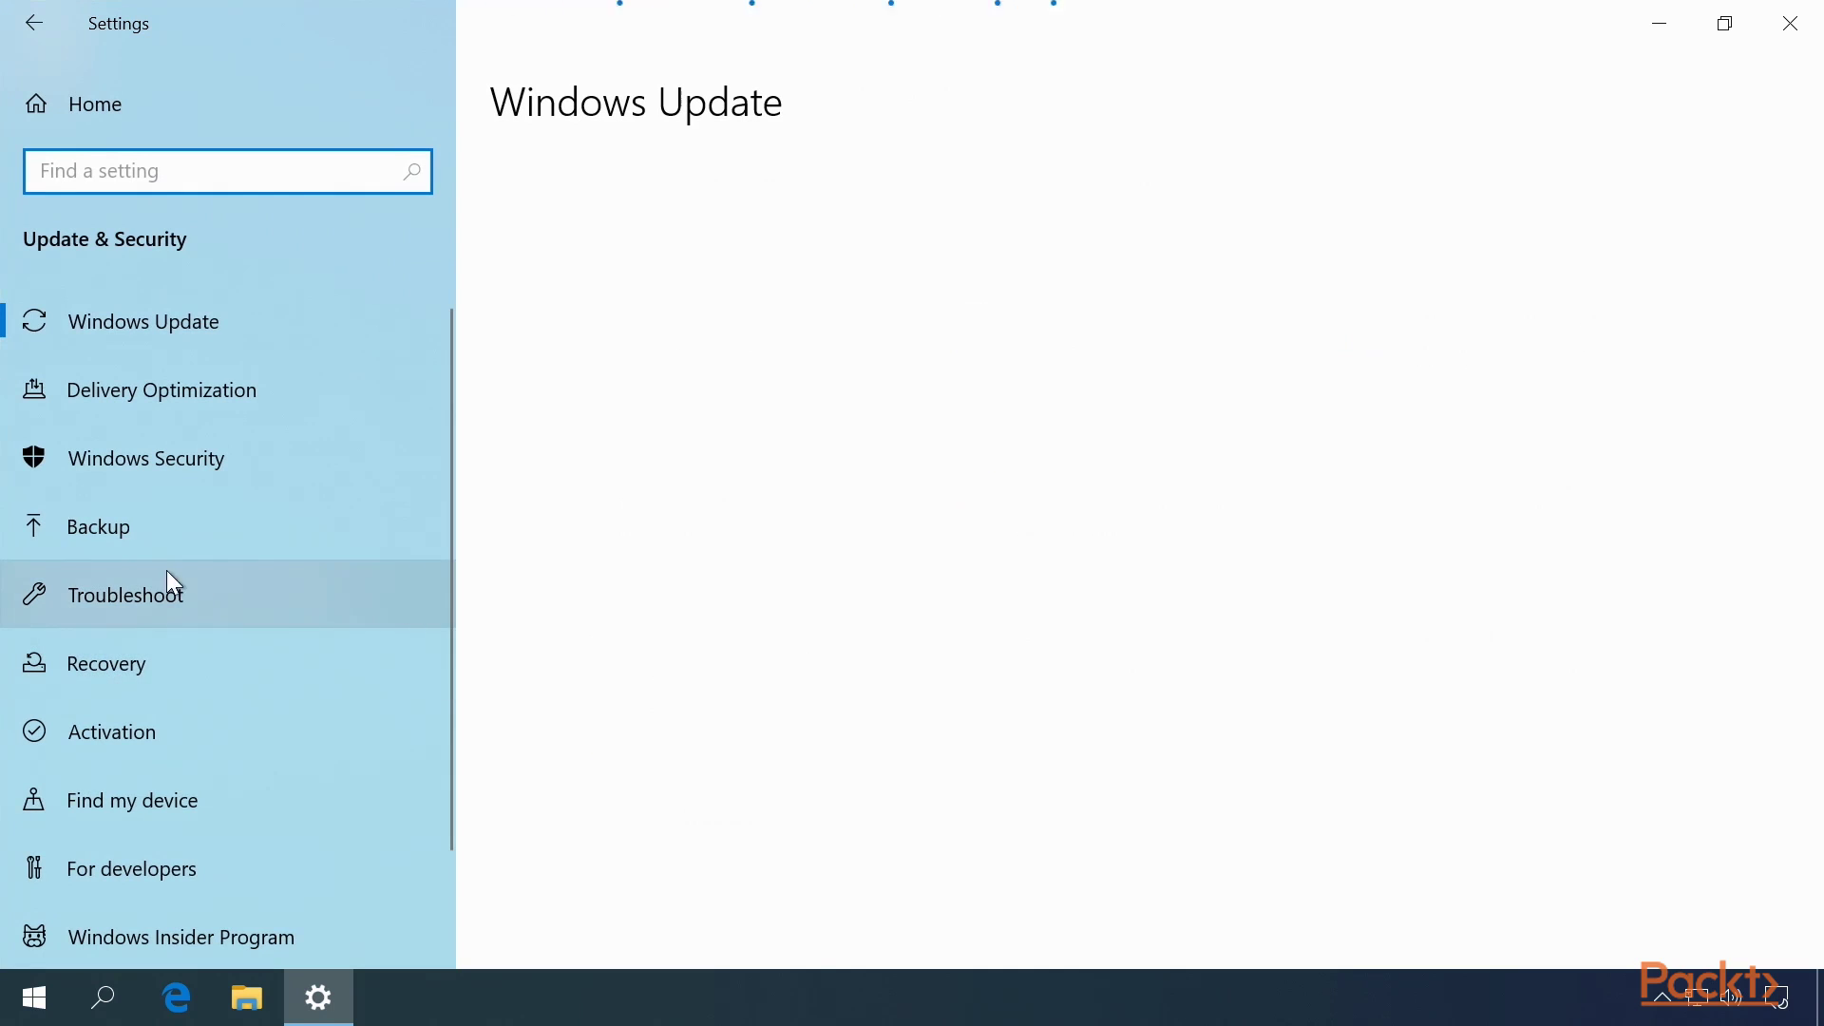
left_click(127, 539)
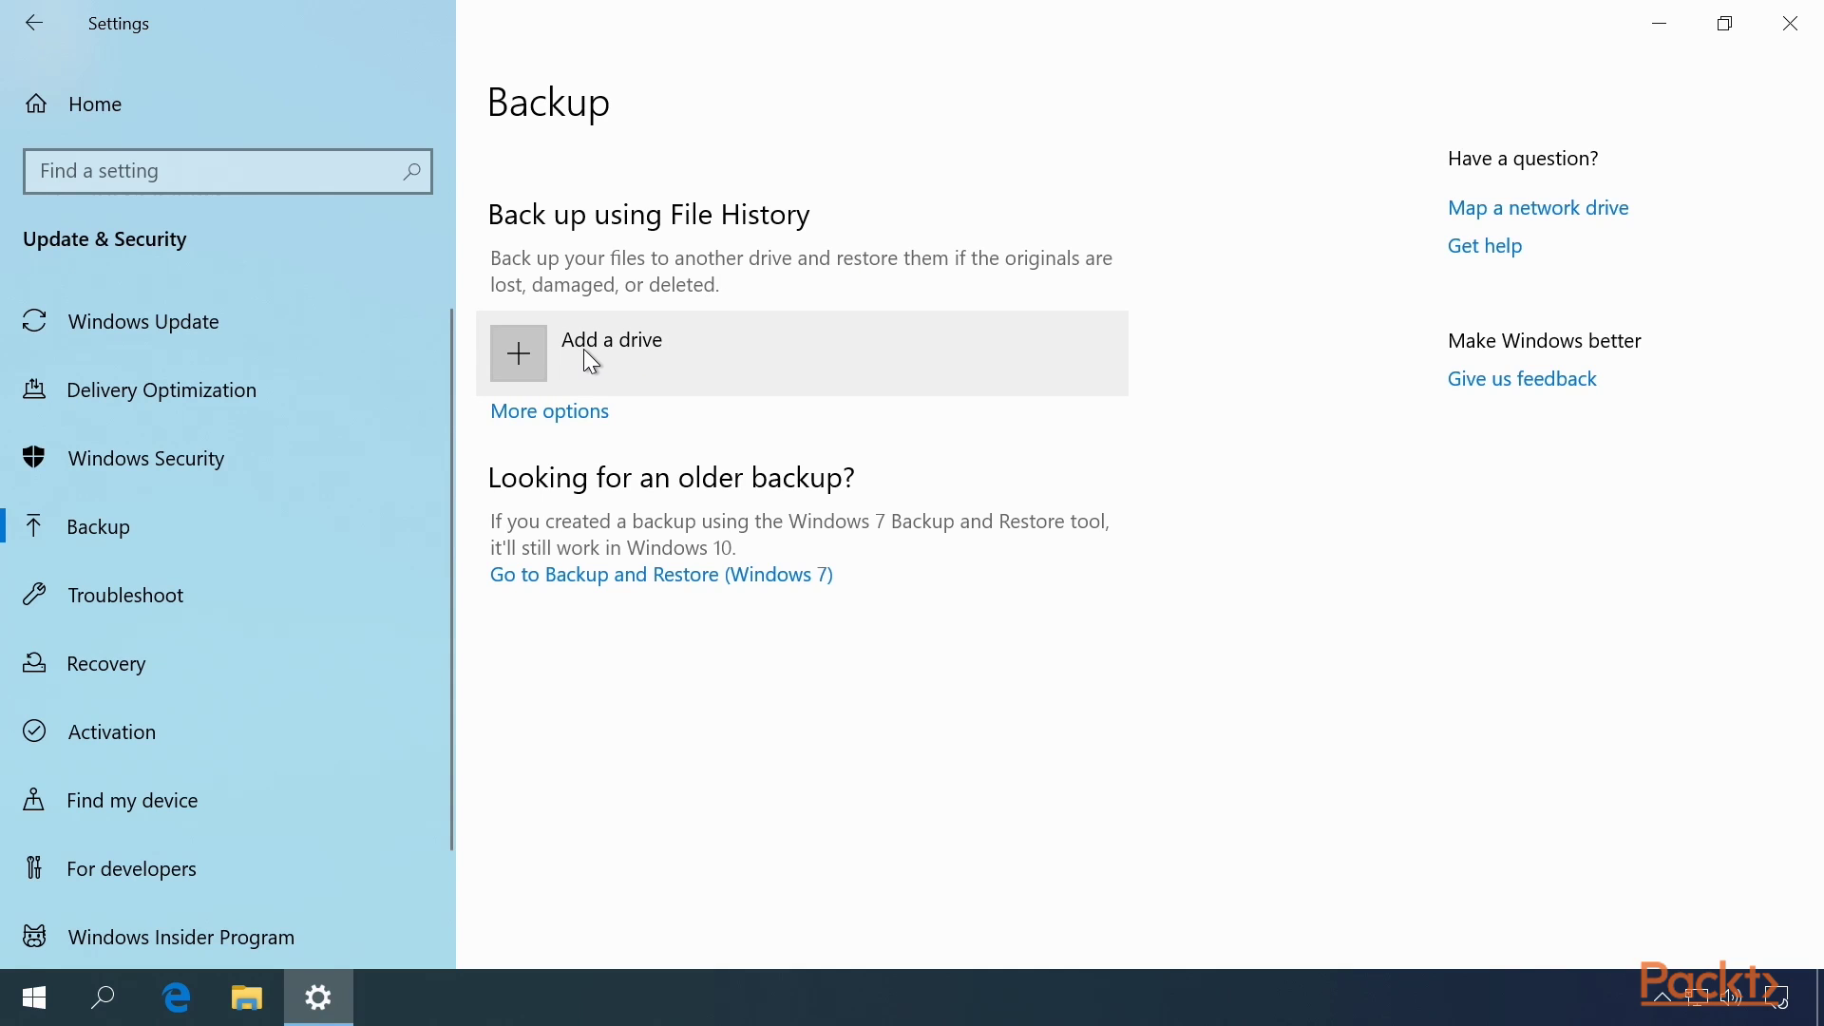
left_click(521, 352)
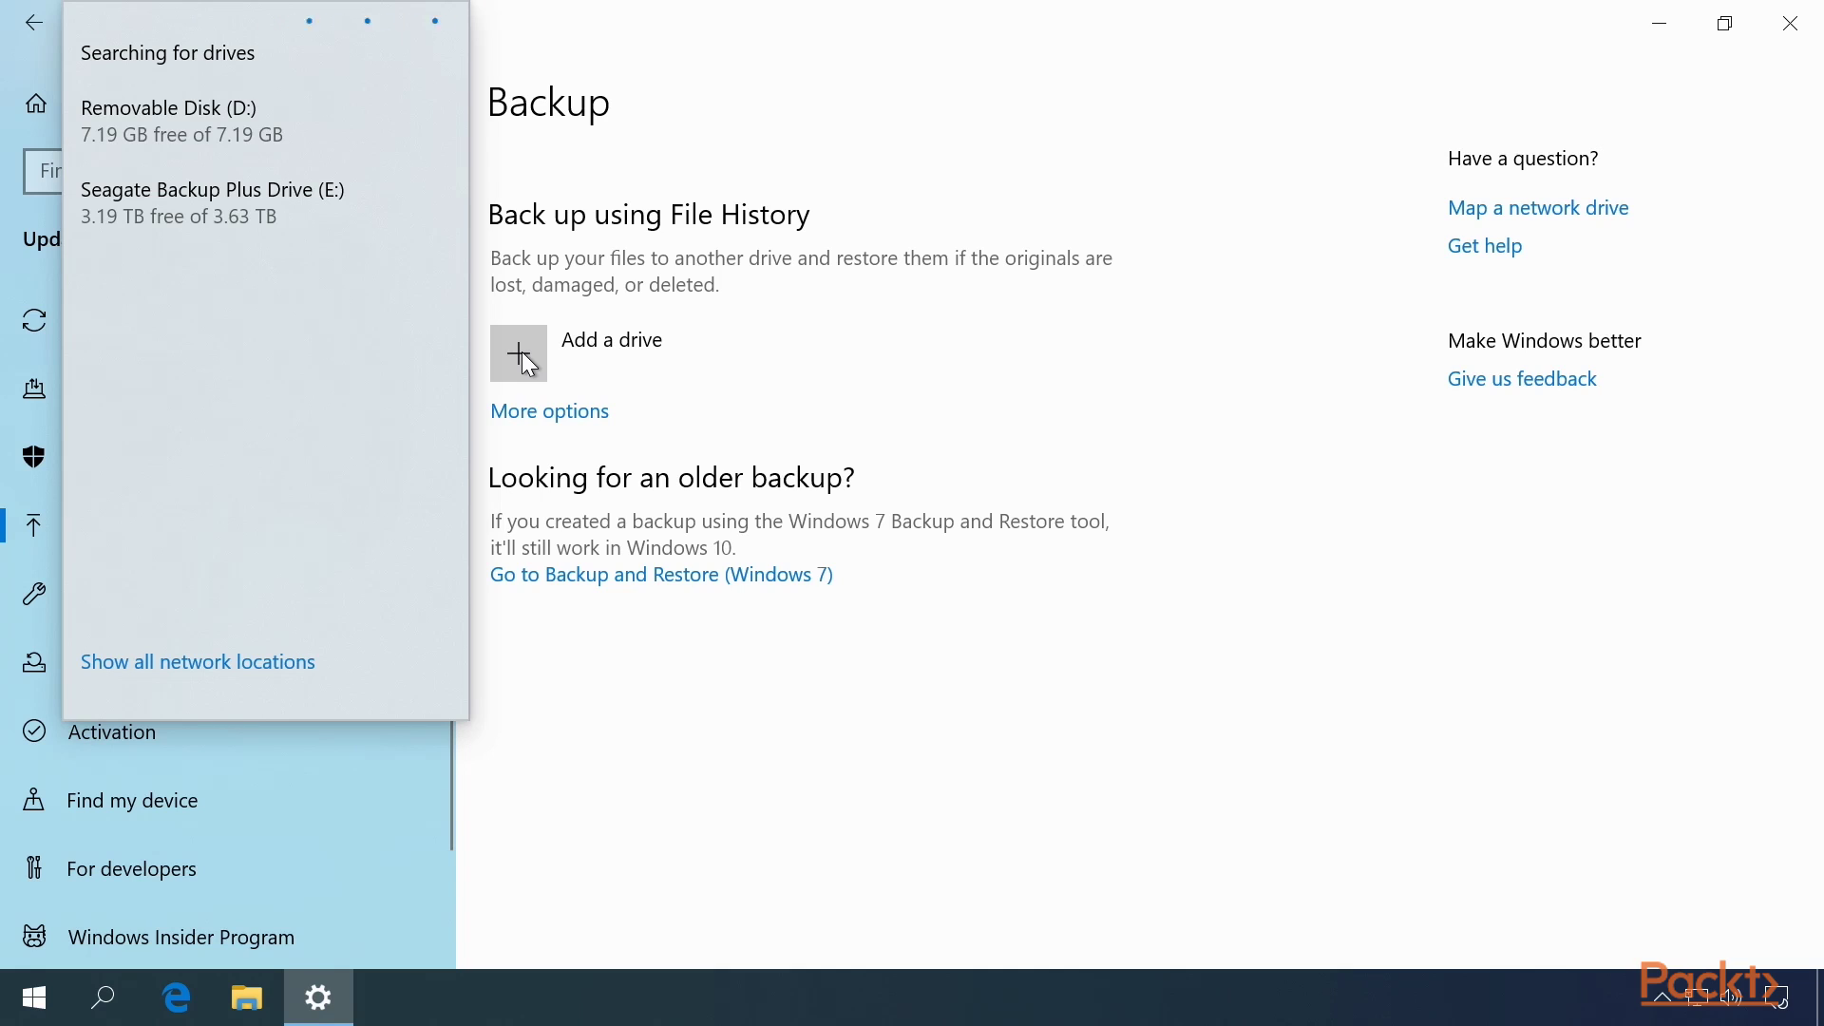
left_click(295, 662)
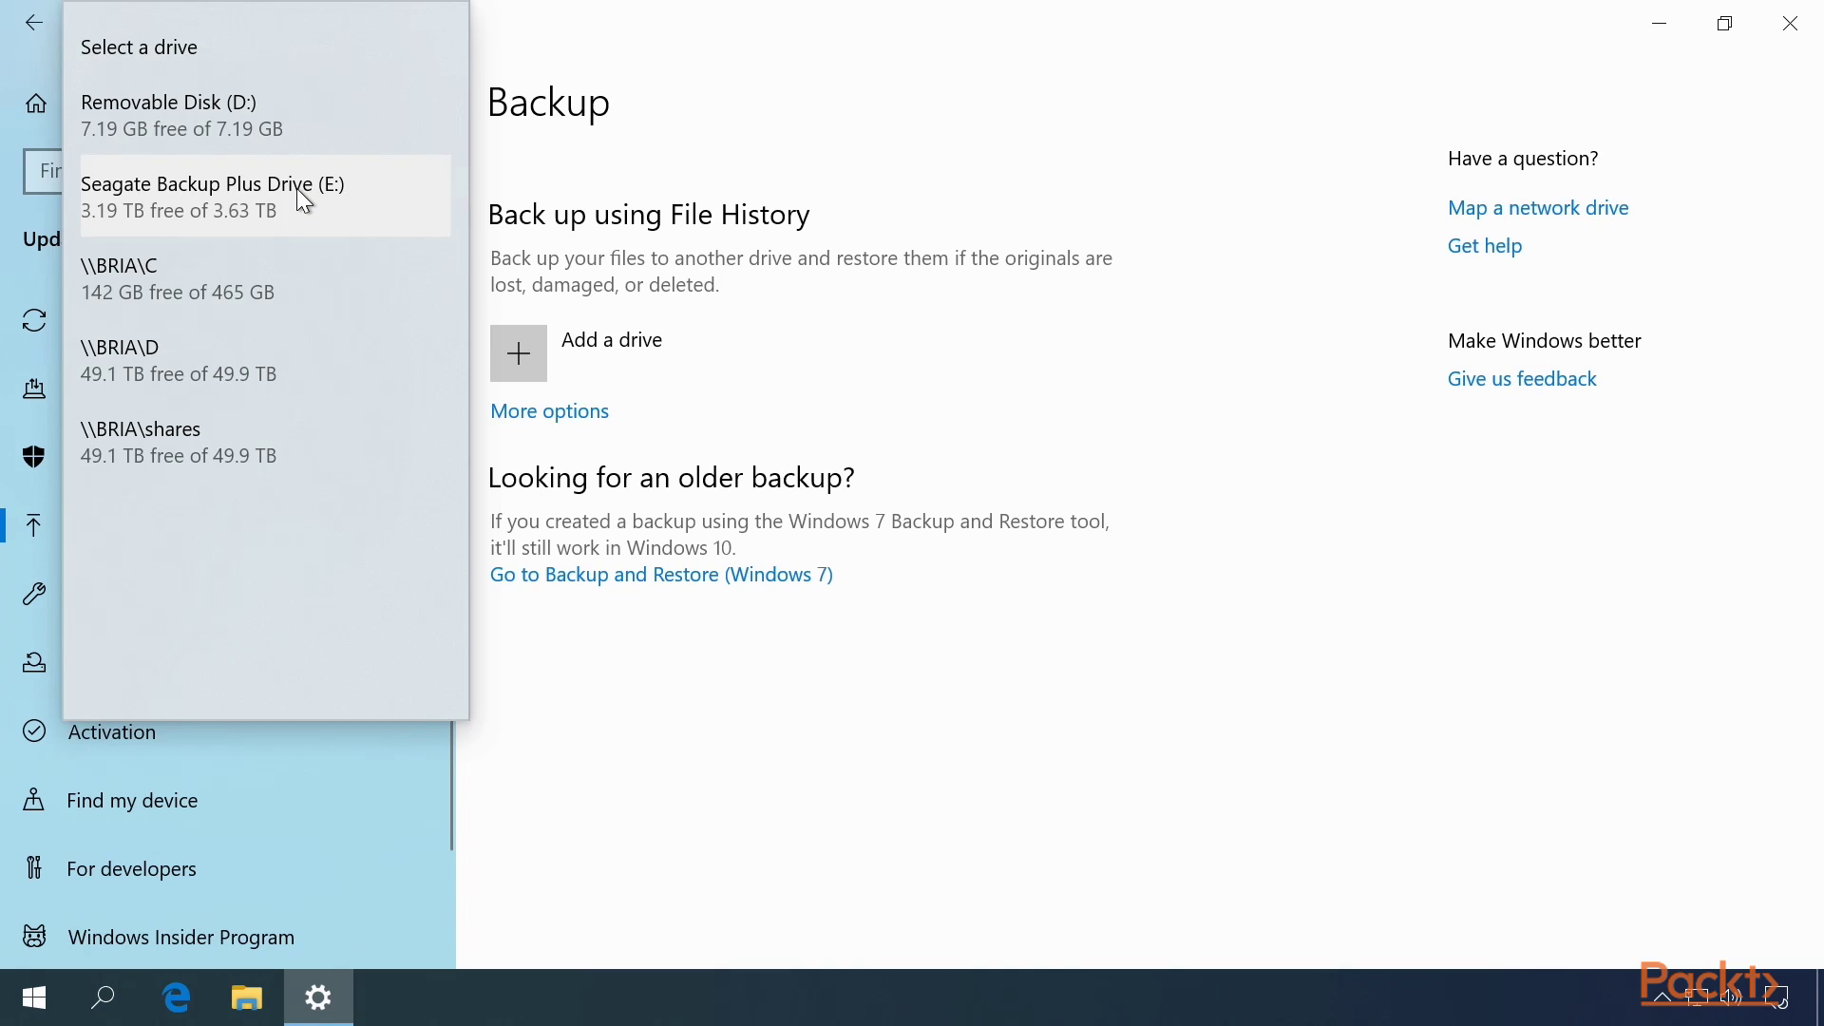
left_click(298, 190)
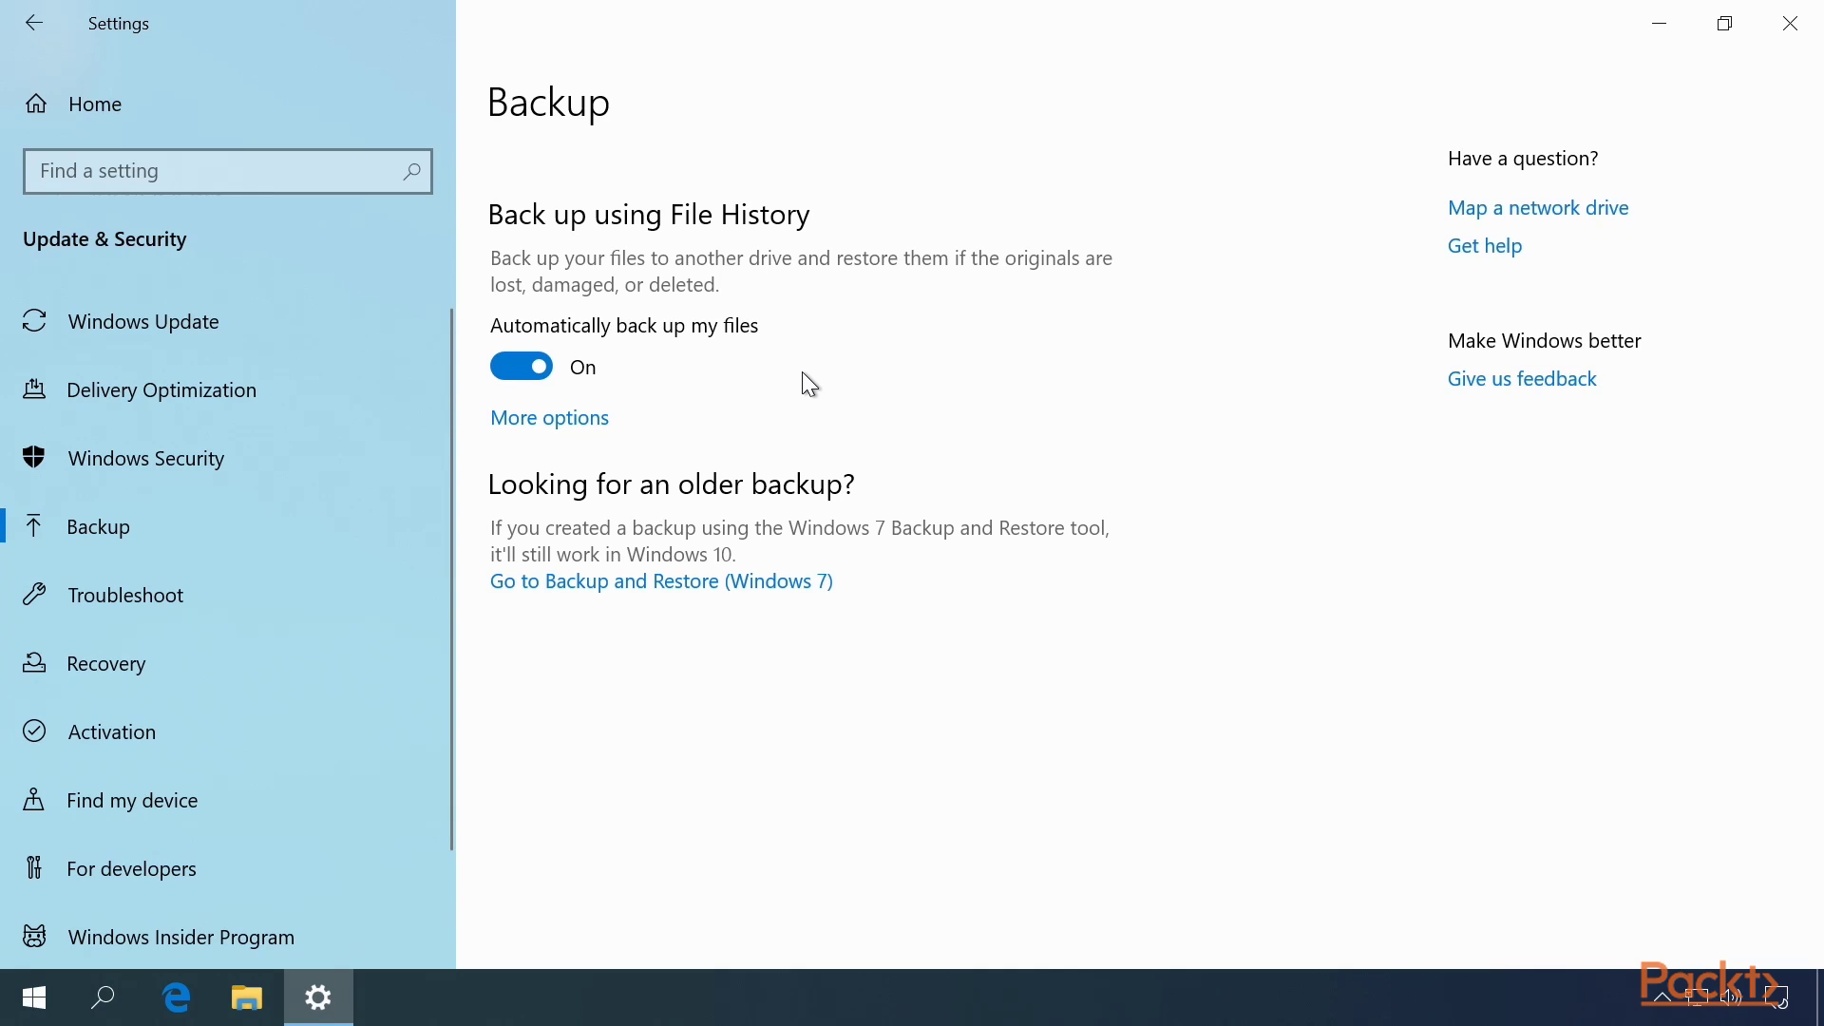
Examine the File History backup options, including the schedule, retention, included and excluded folders, and drive settings.
left_click(559, 416)
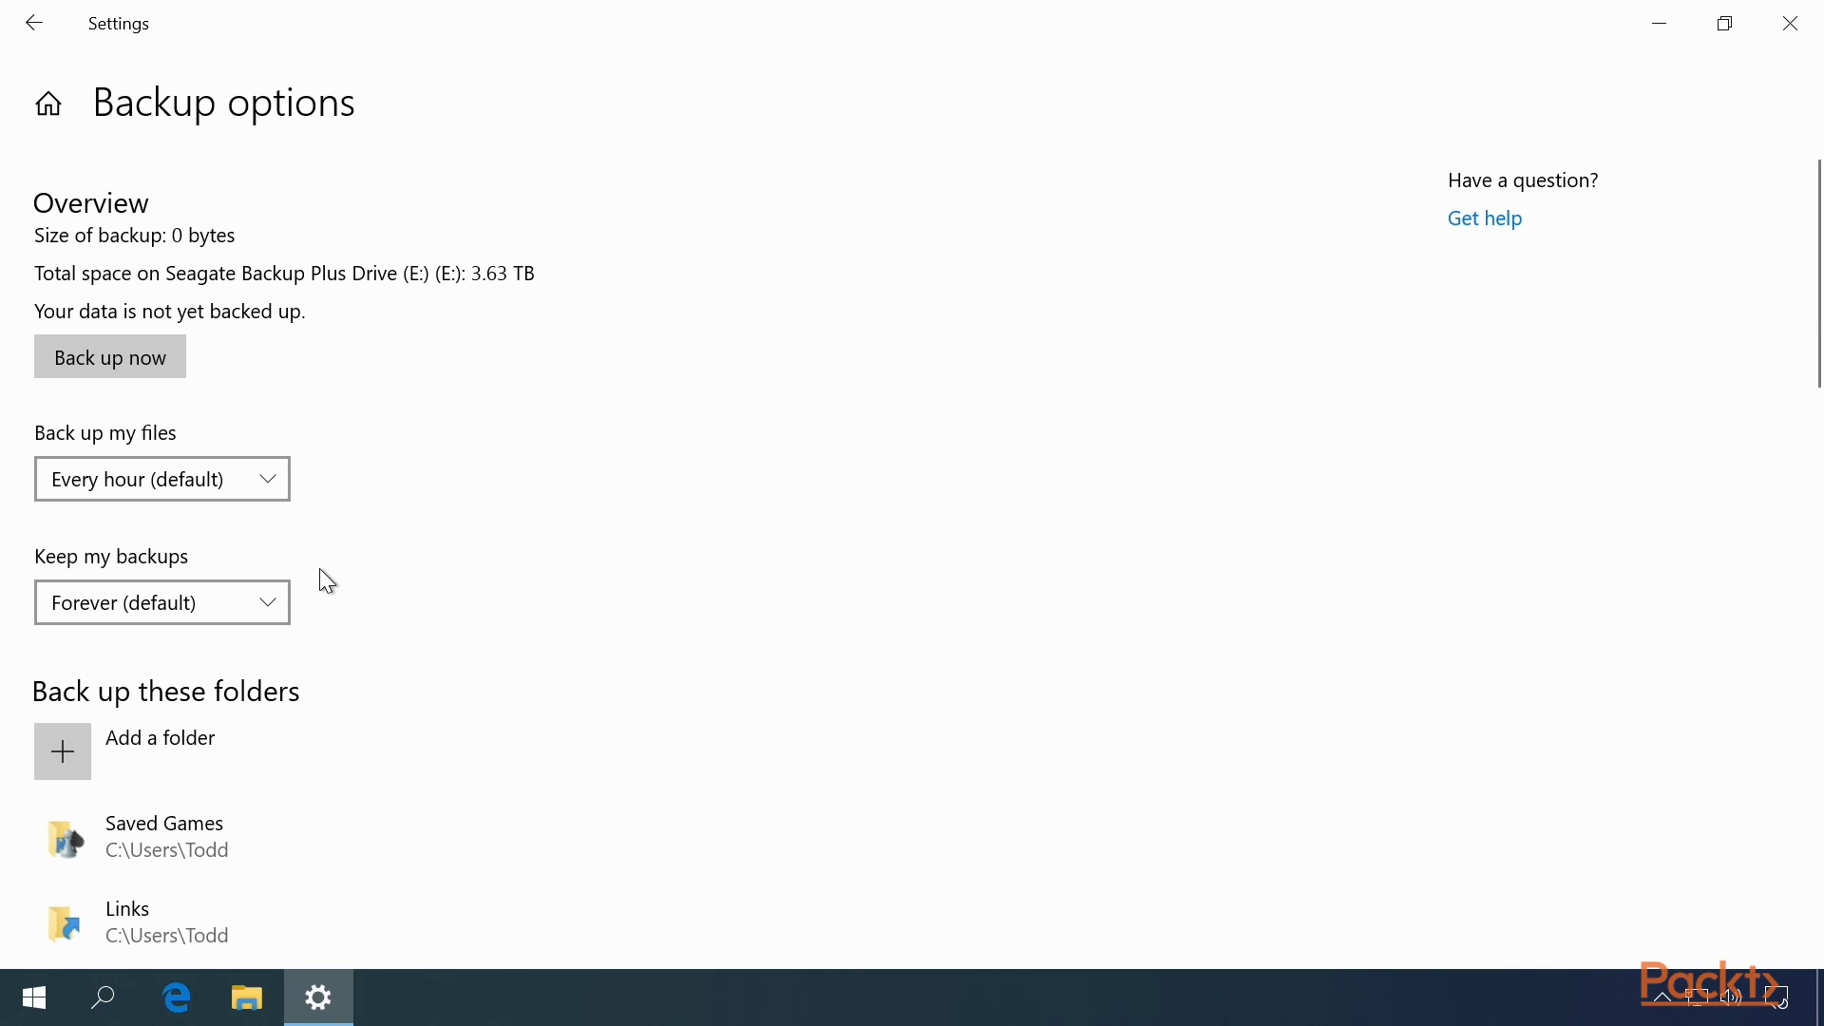
scroll(326, 581, "down", 3)
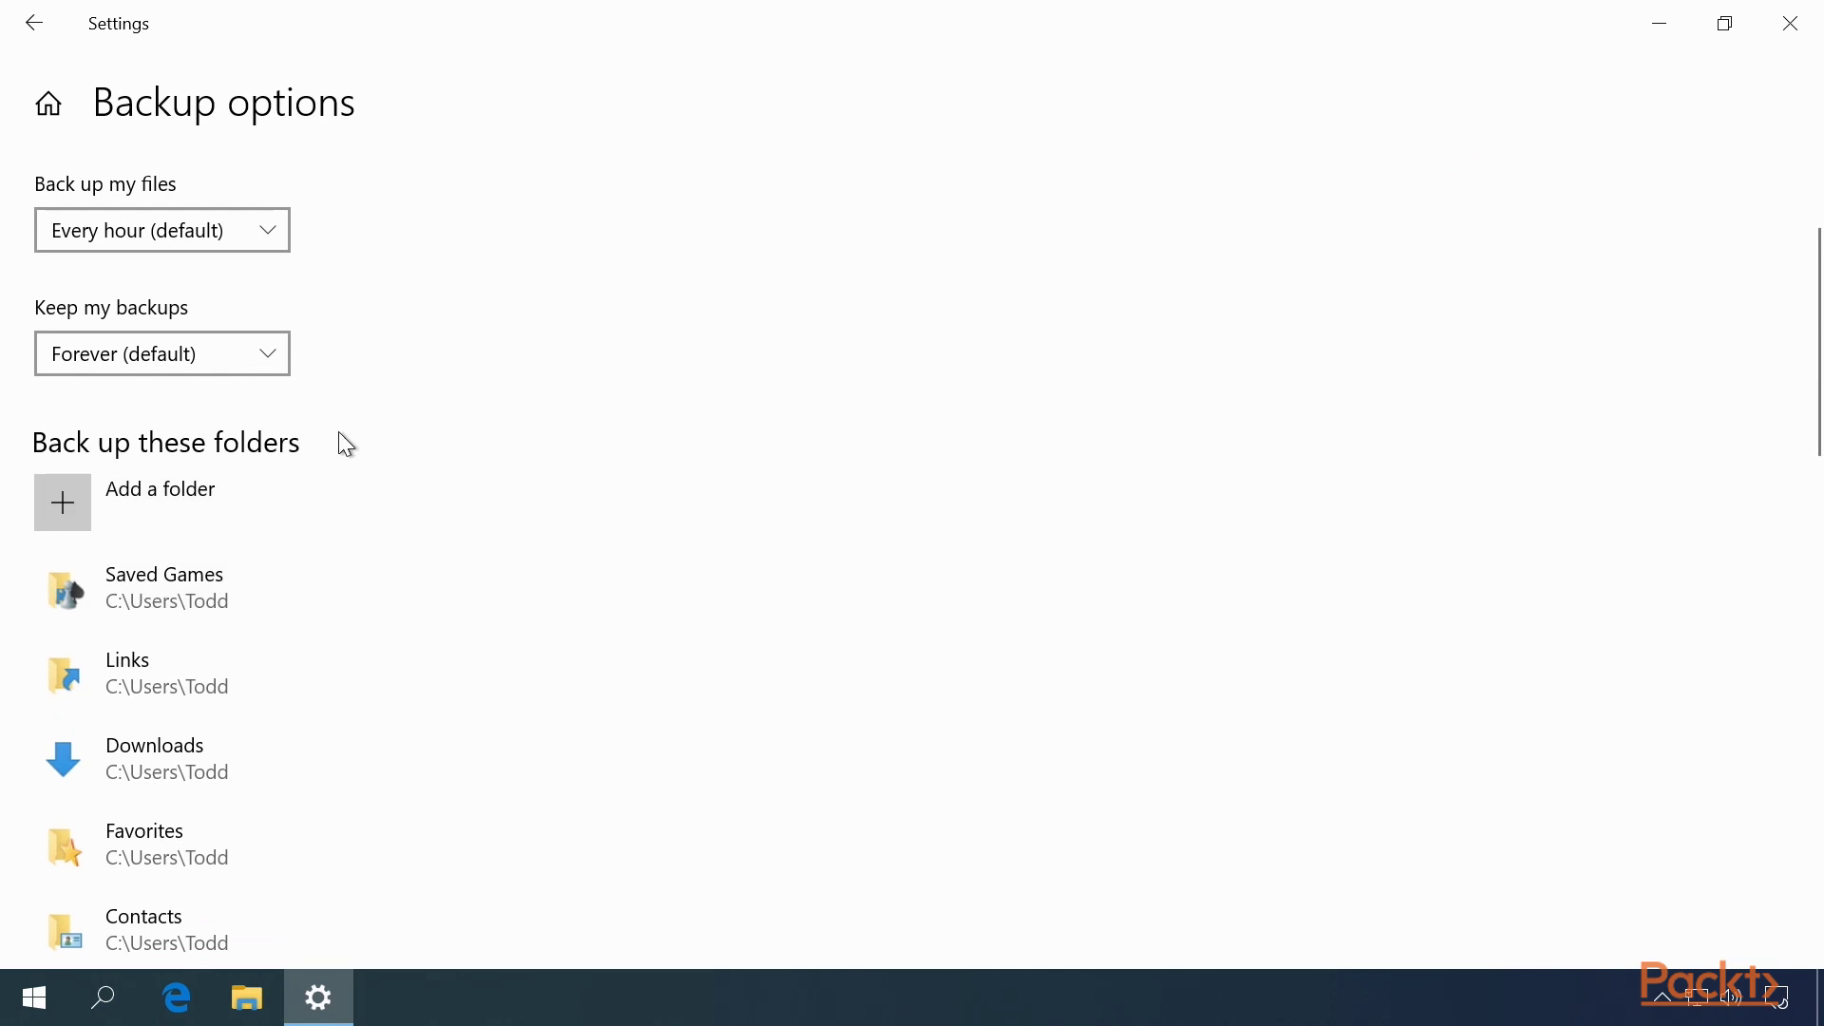
scroll(476, 415, "down", 4)
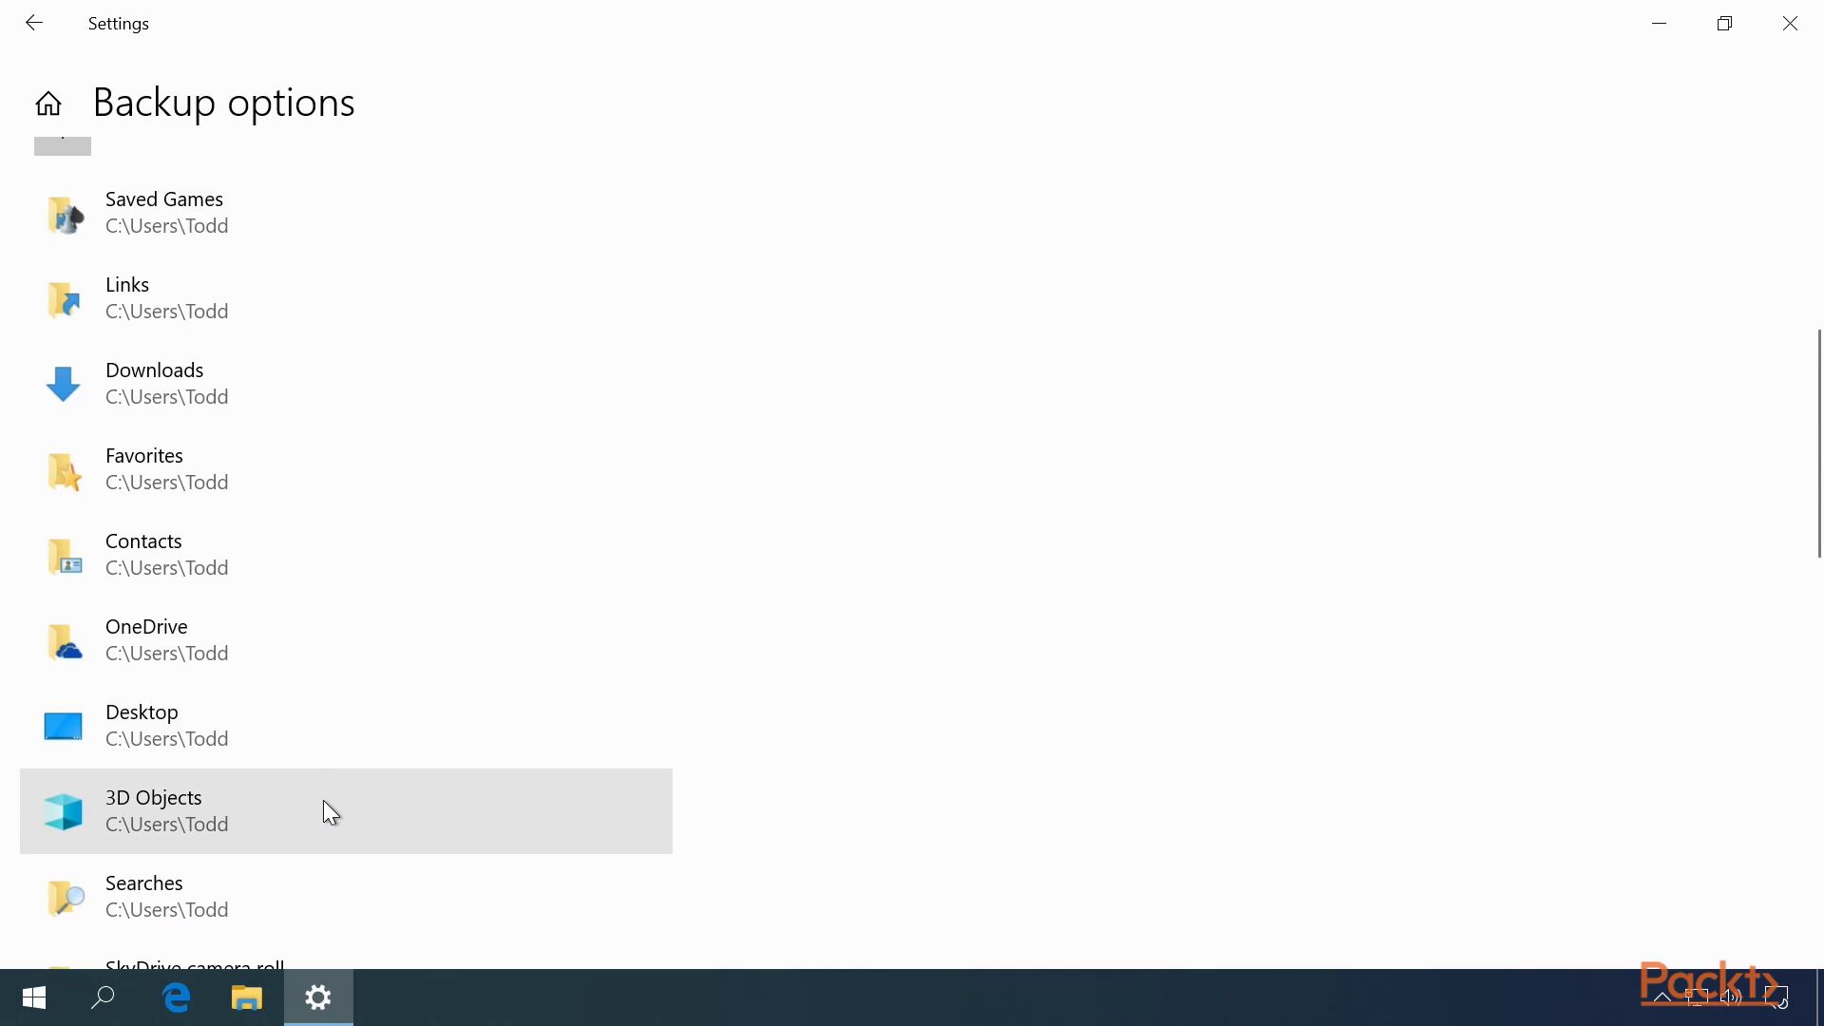
scroll(323, 800, "down", 1)
scroll(323, 801, "down", 2)
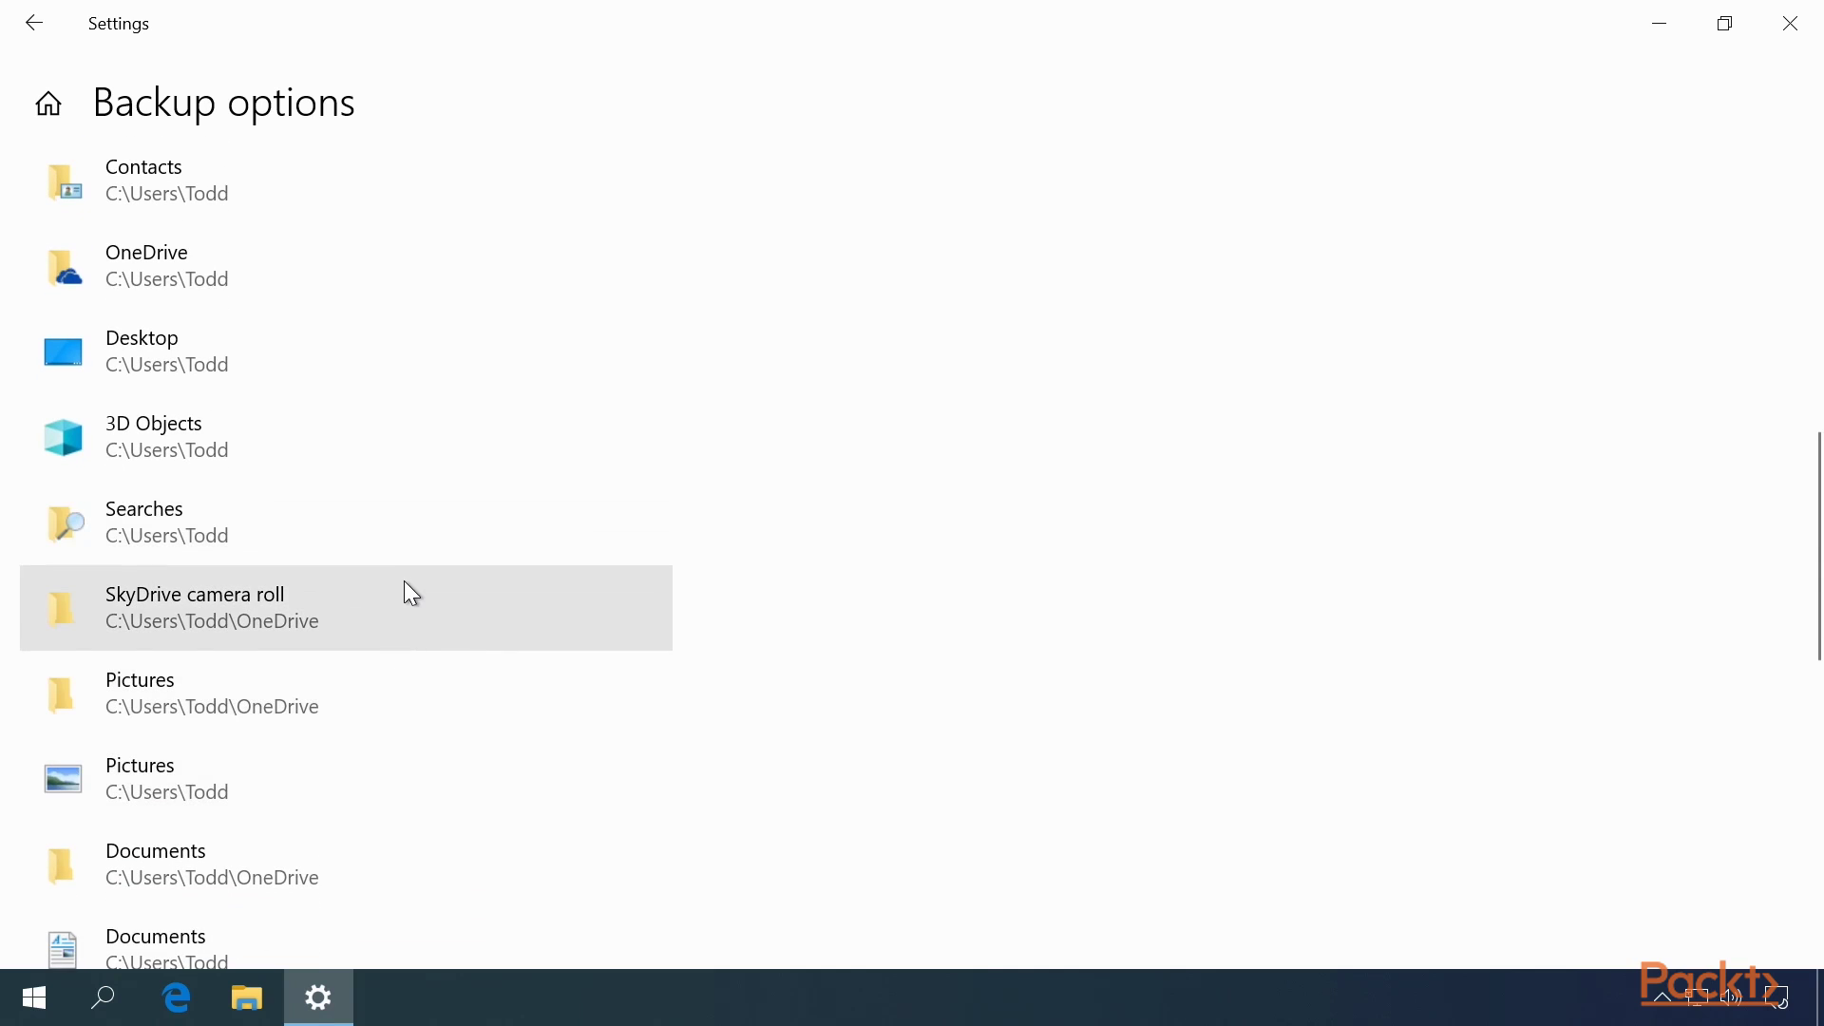
scroll(406, 590, "down", 3)
scroll(406, 590, "down", 5)
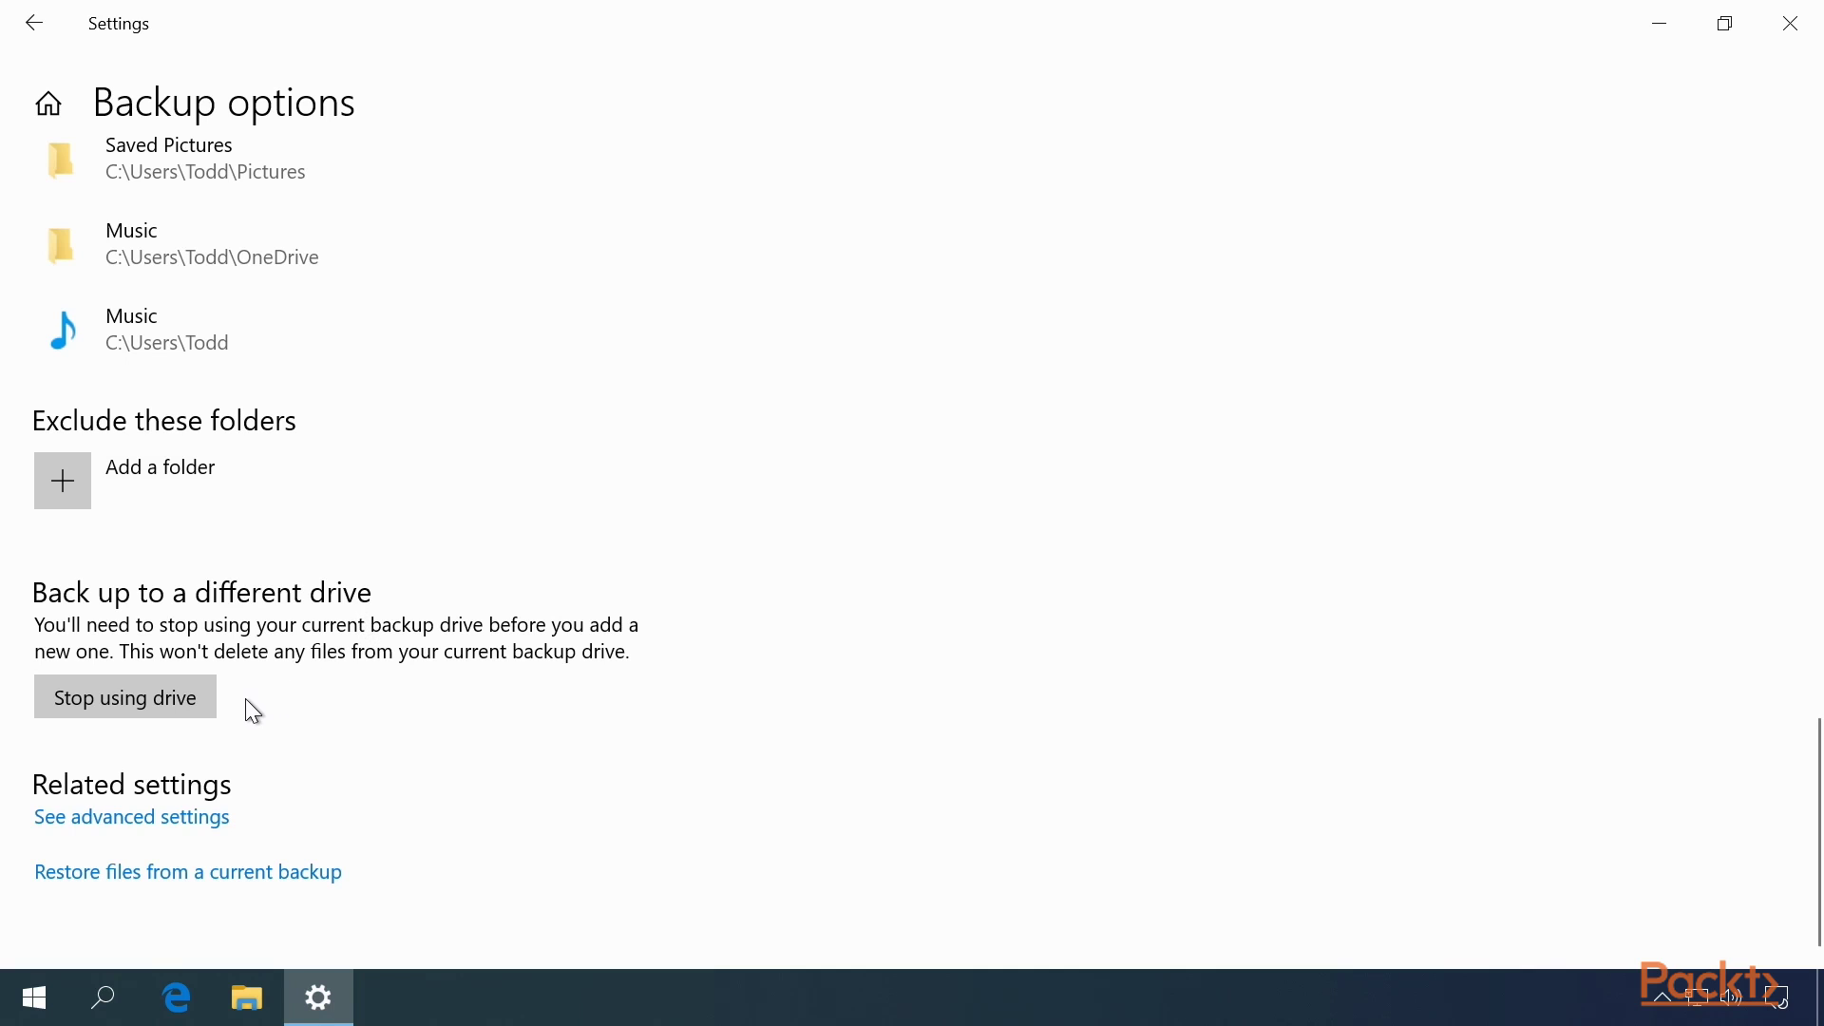
scroll(245, 700, "up", 10)
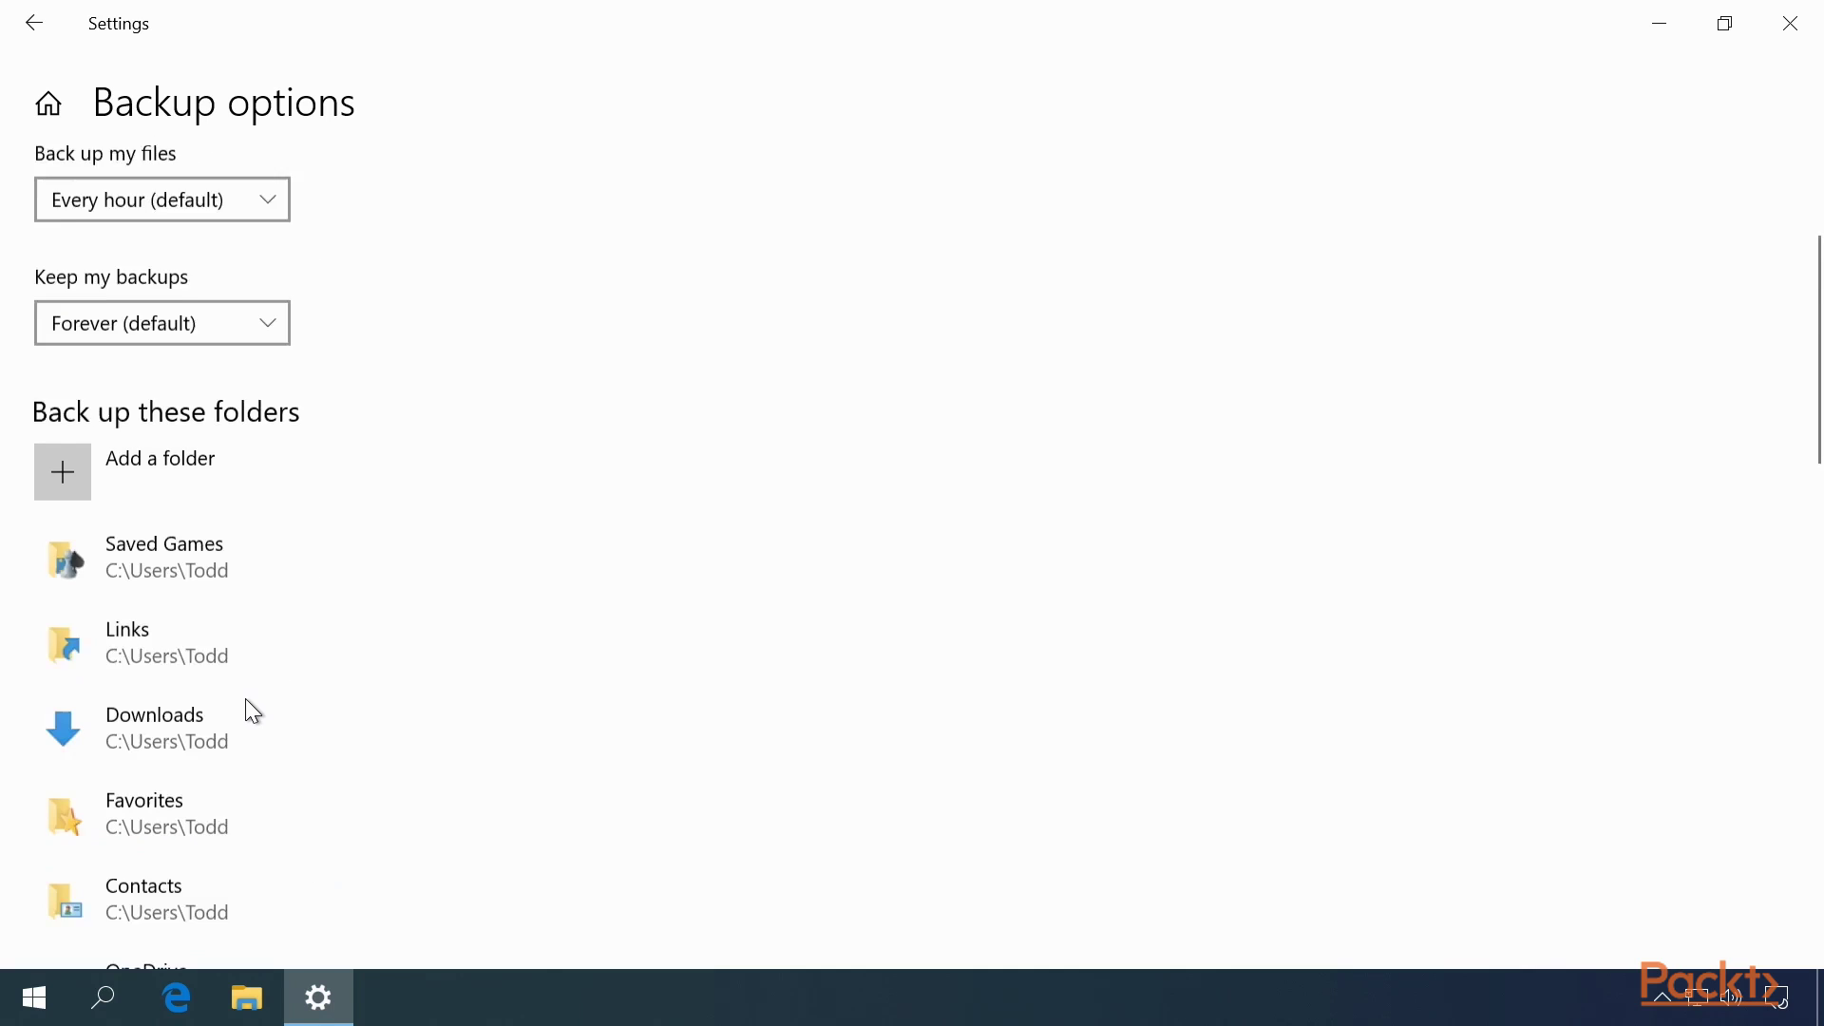
Switch to File Explorer and create a text document named Important in the Documents folder.
left_click(249, 1000)
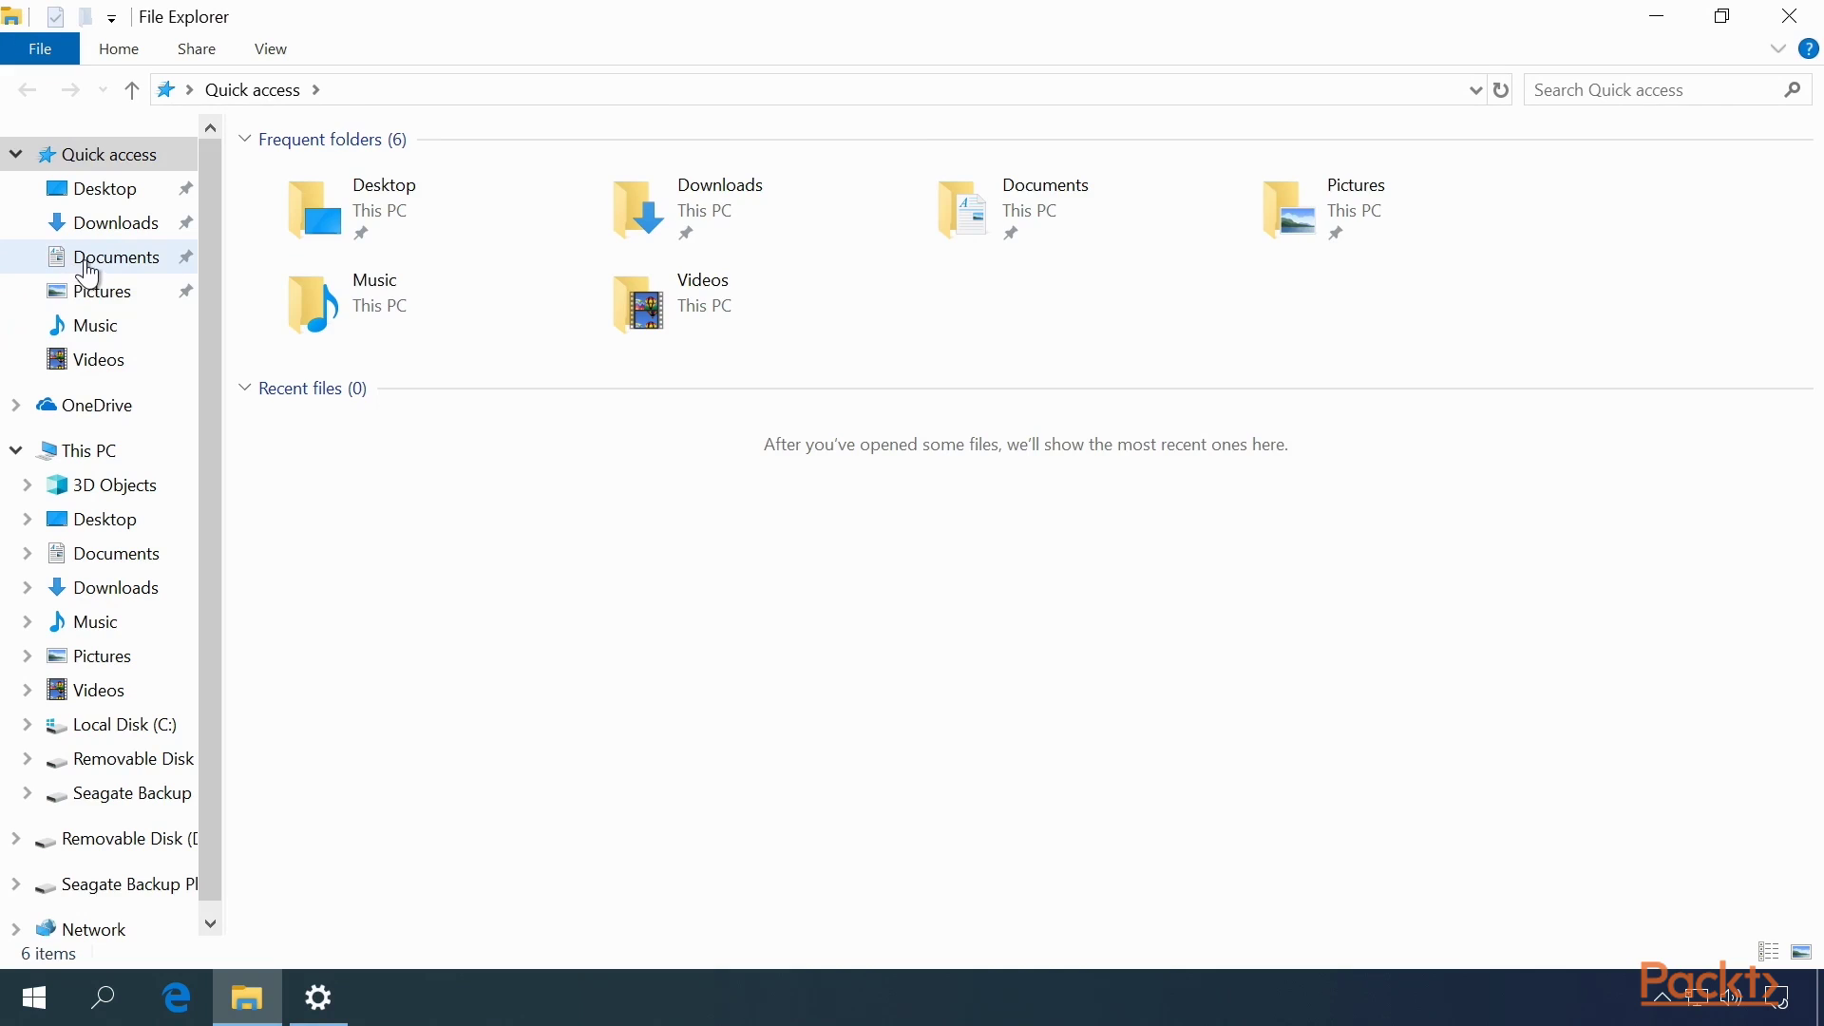
left_click(88, 275)
right_click(329, 226)
mouse_move(465, 538)
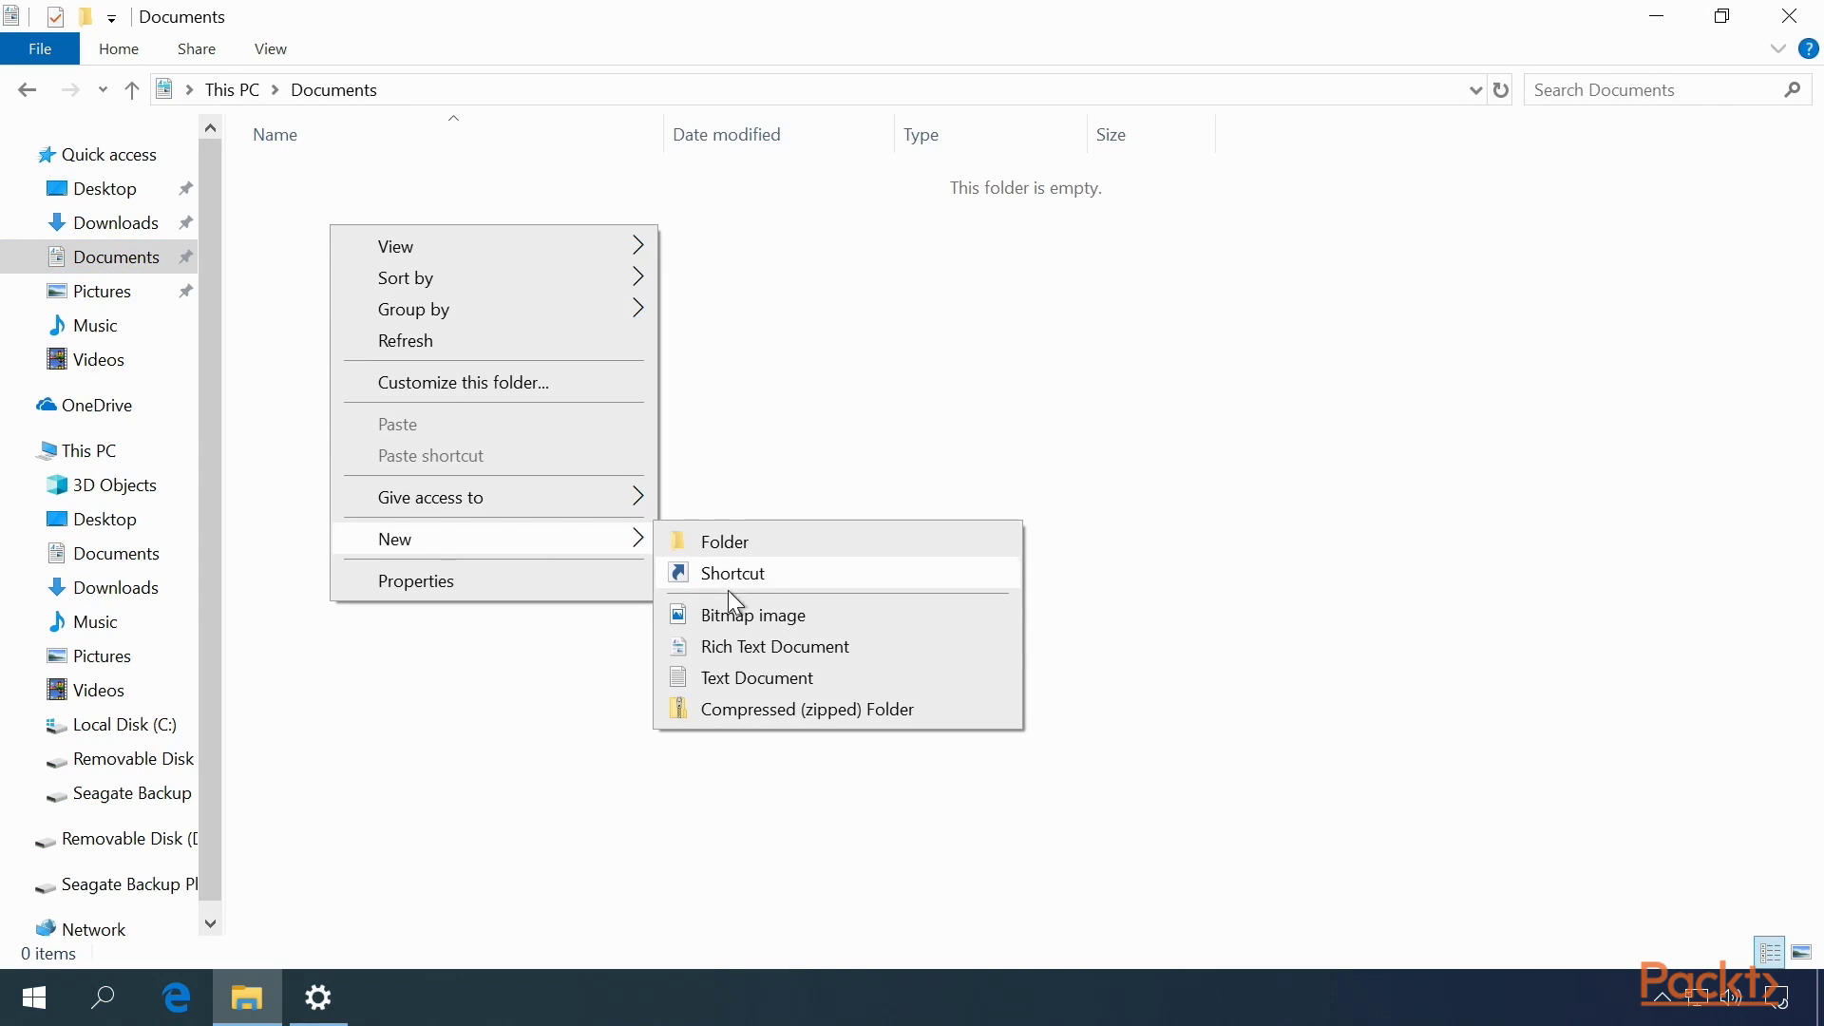
left_click(760, 678)
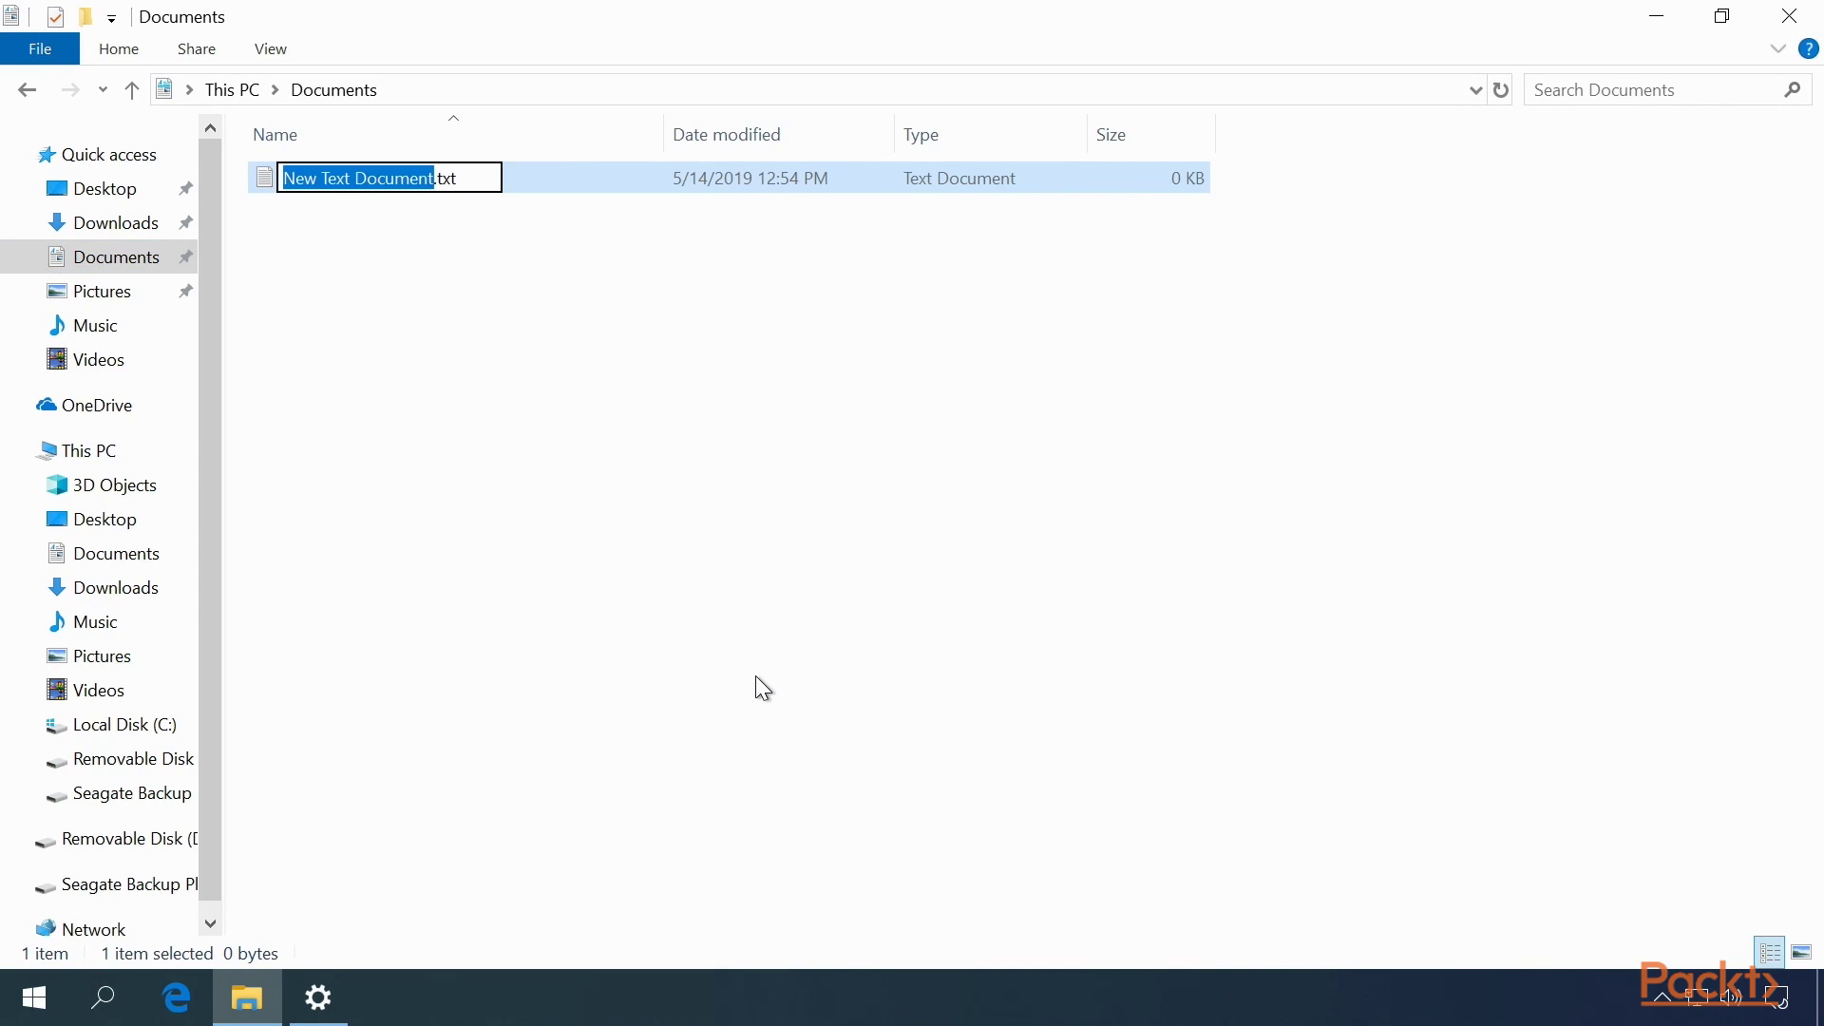
type("Important")
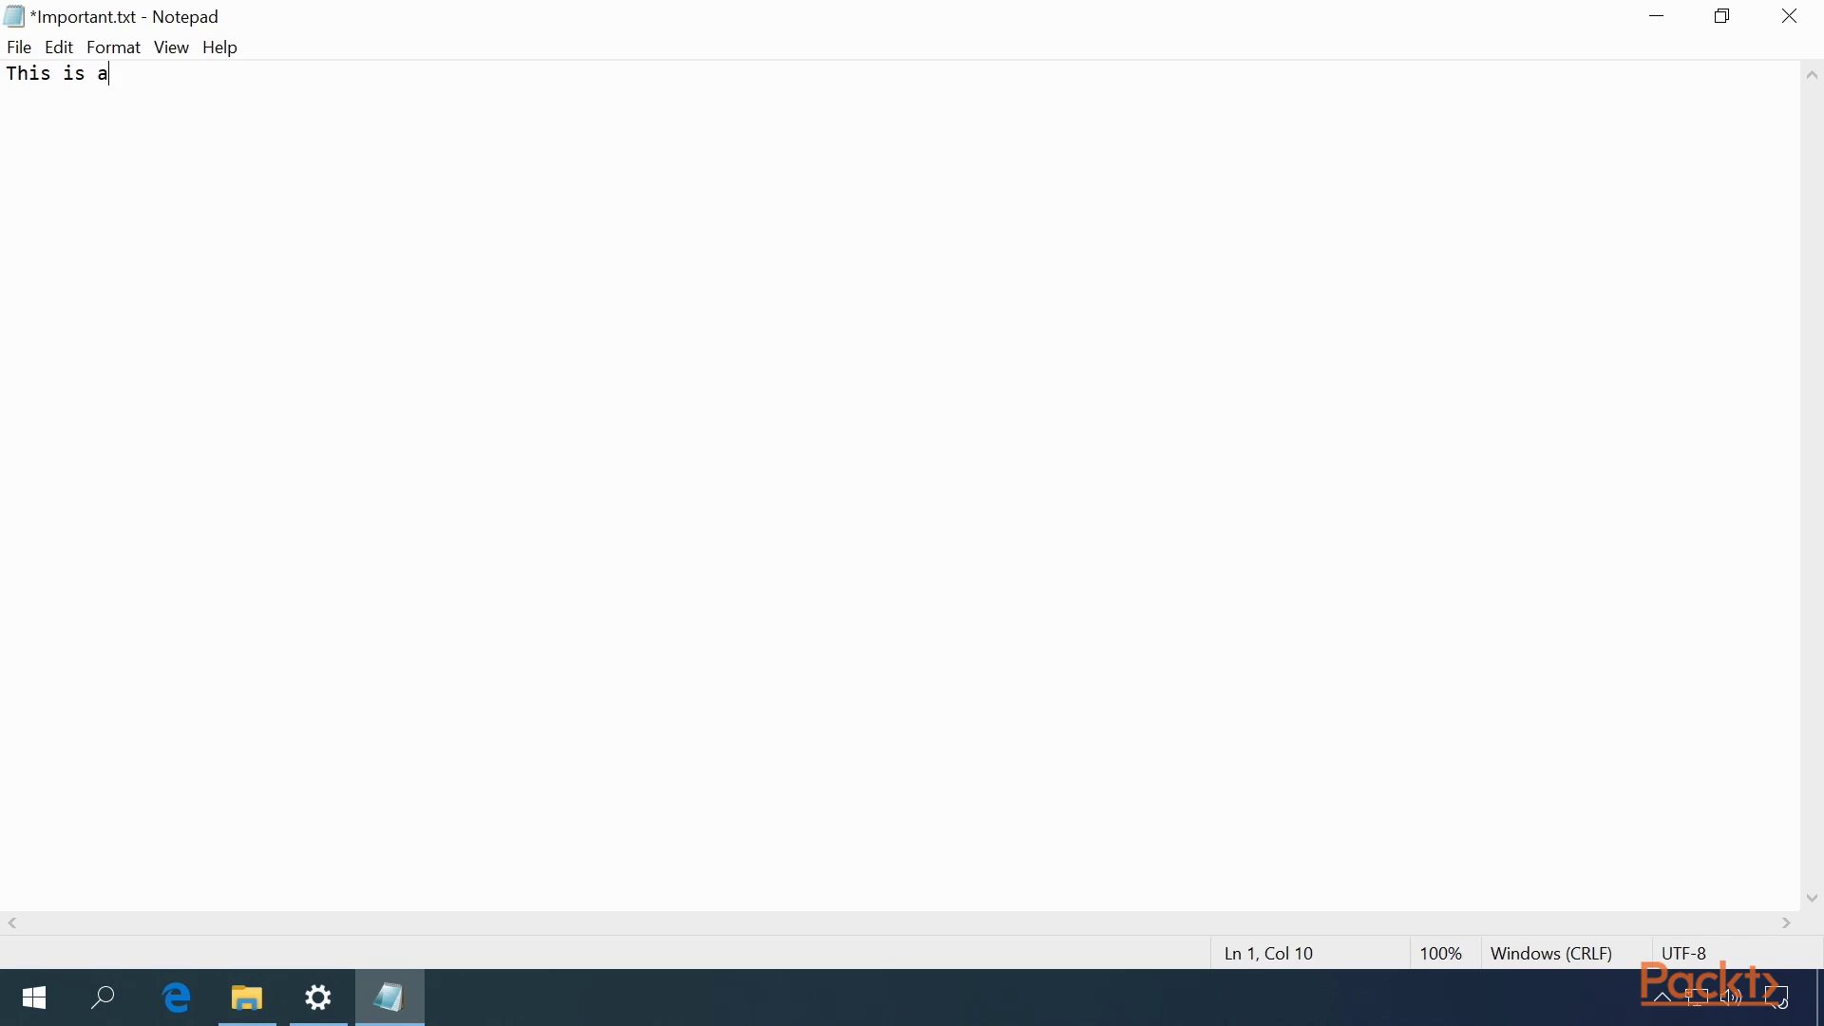
Write "This is an important text file!" in Important.txt, save it, and close the file.
type("n important text file!")
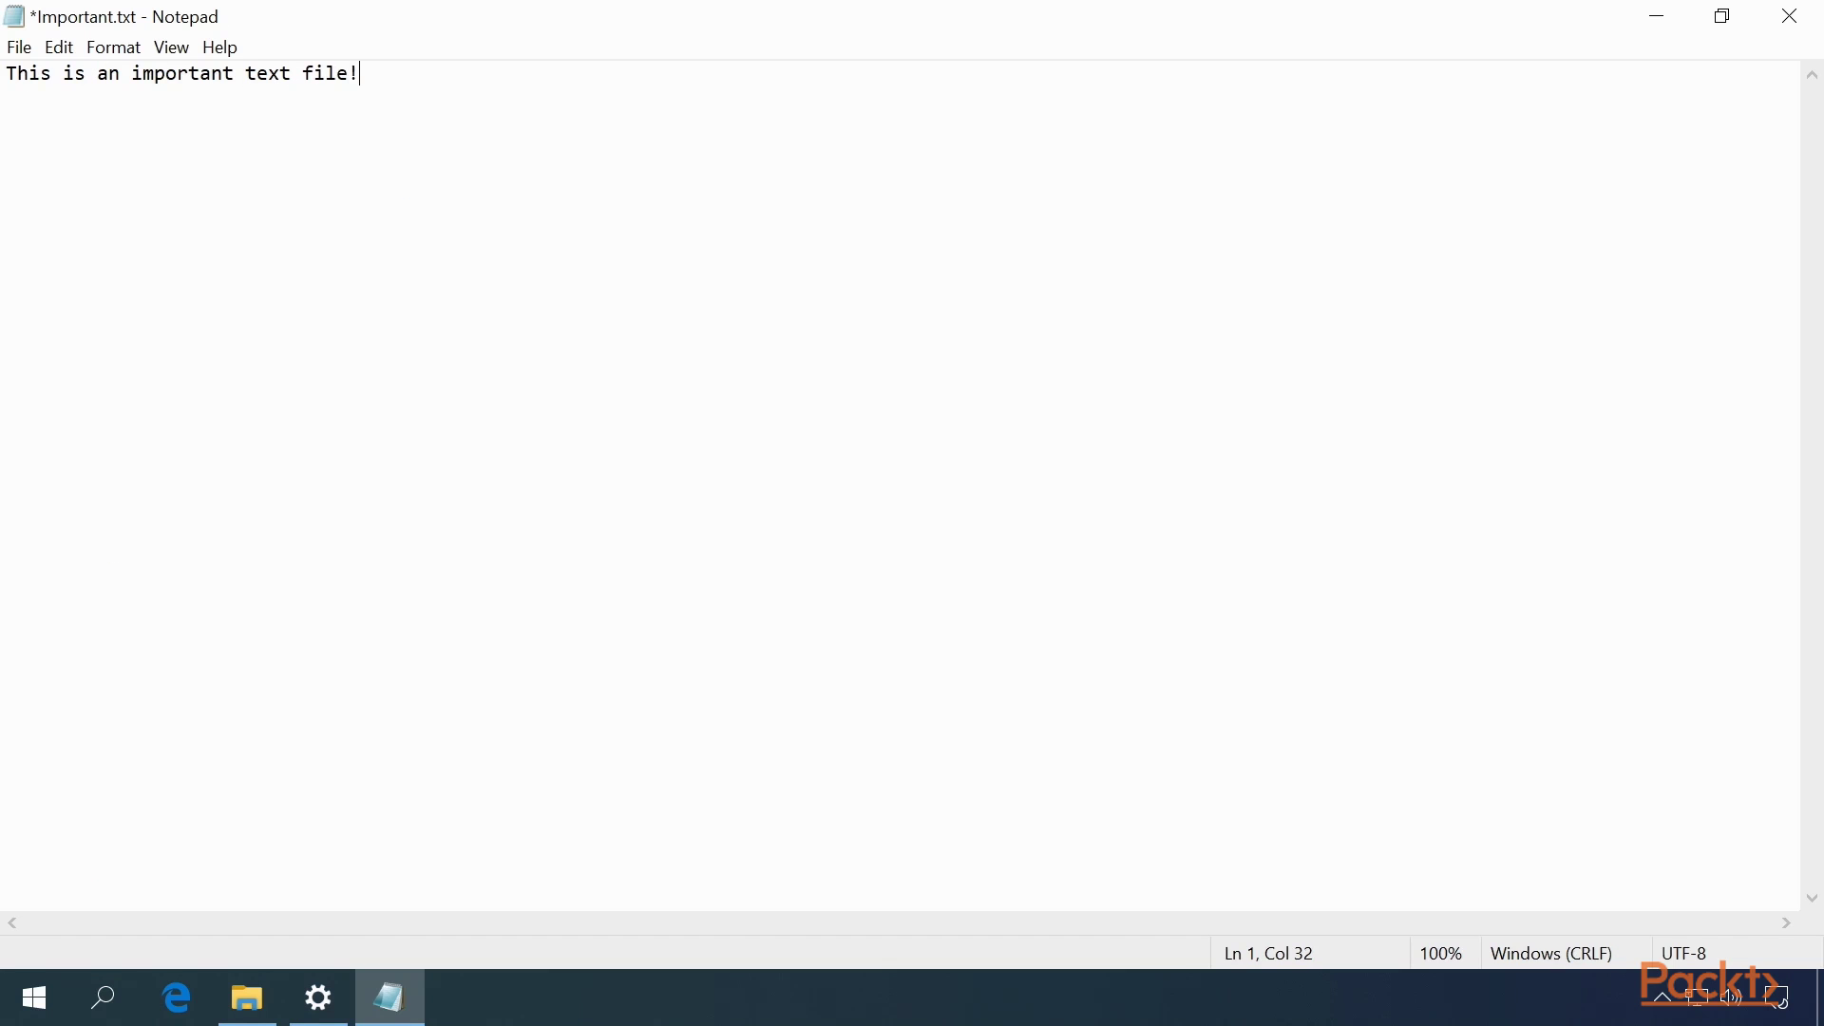
key("ctrl+s")
left_click(1790, 16)
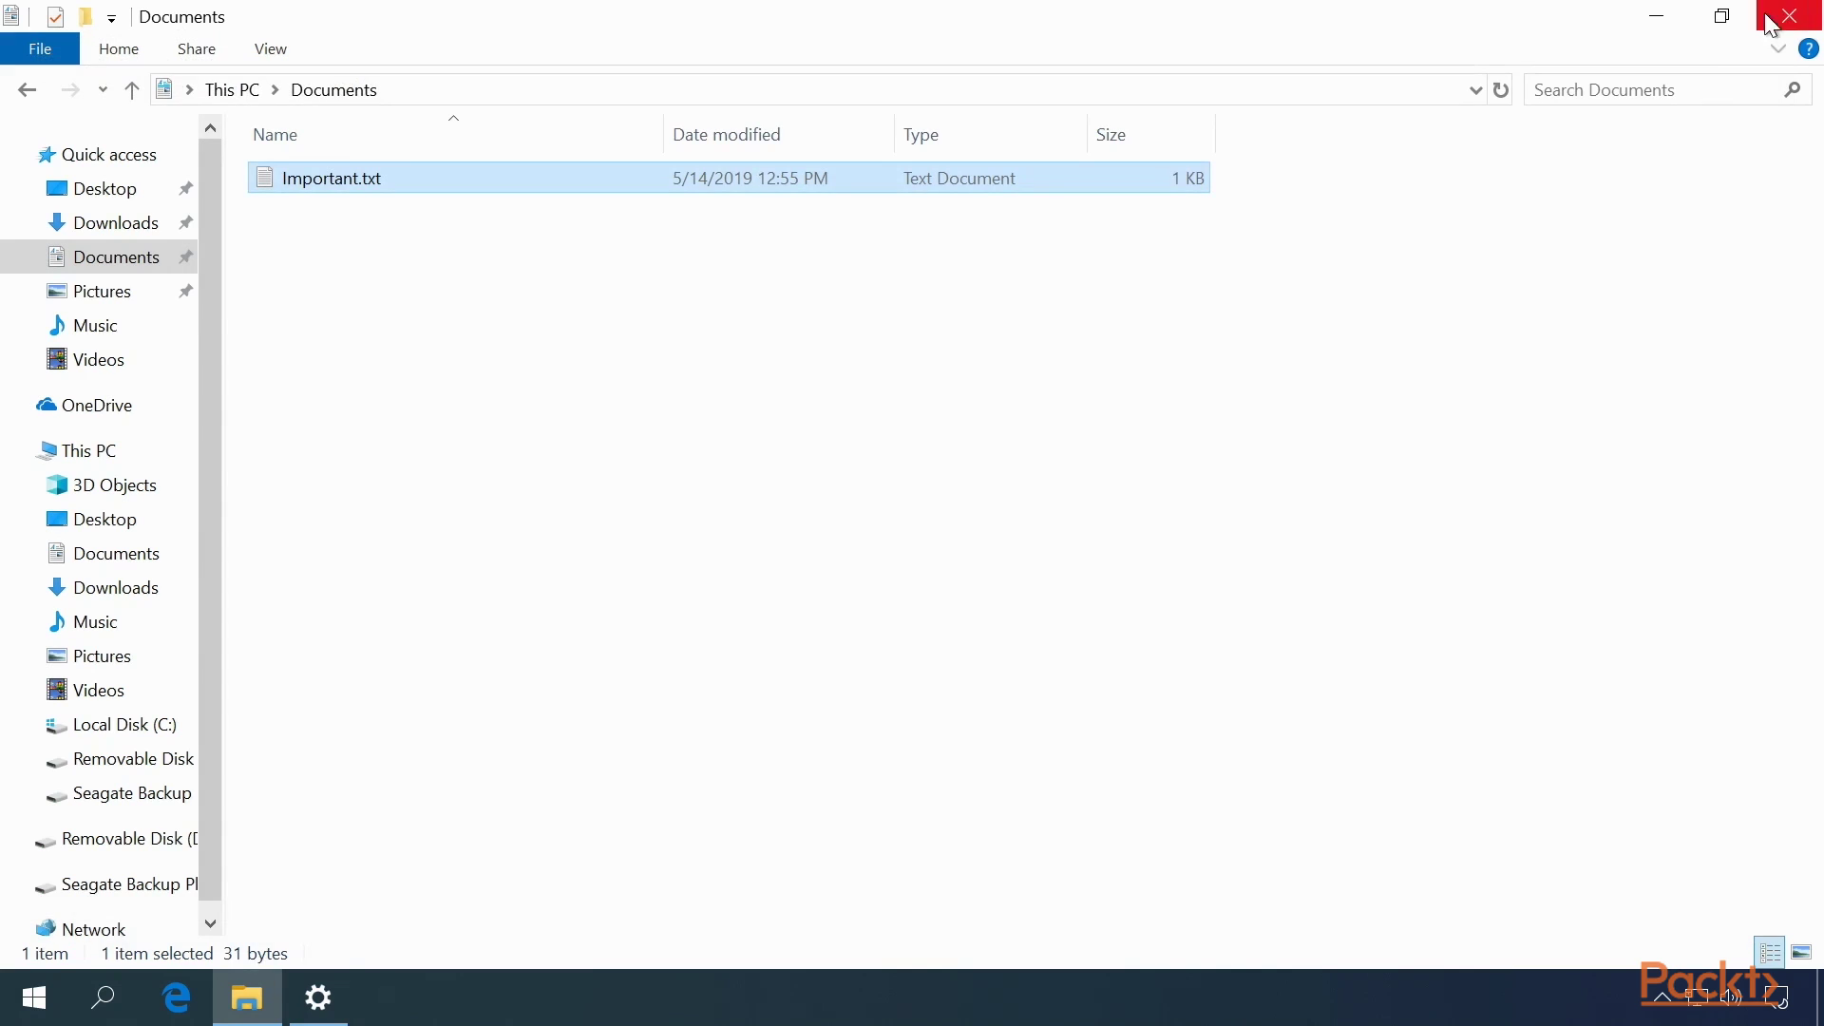
Switch to Settings and run a File History backup immediately, closing the Settings and Documents windows once it completes.
left_click(333, 1005)
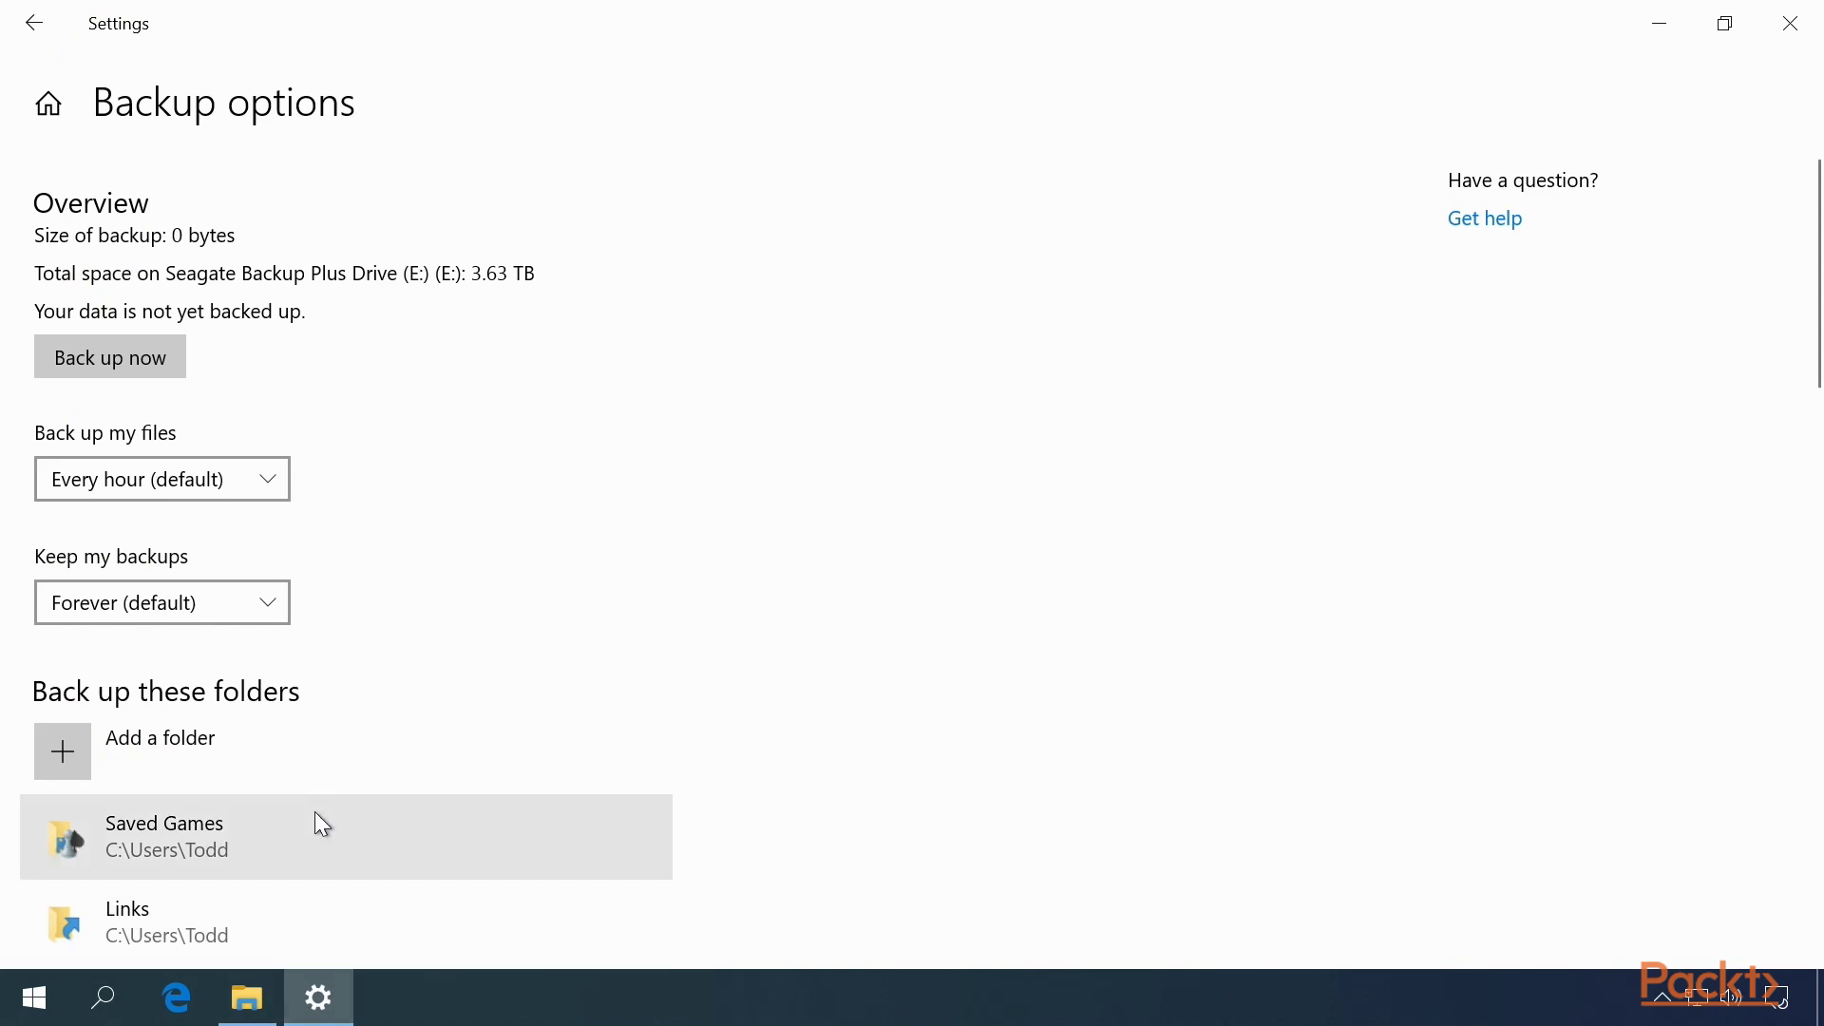
left_click(122, 355)
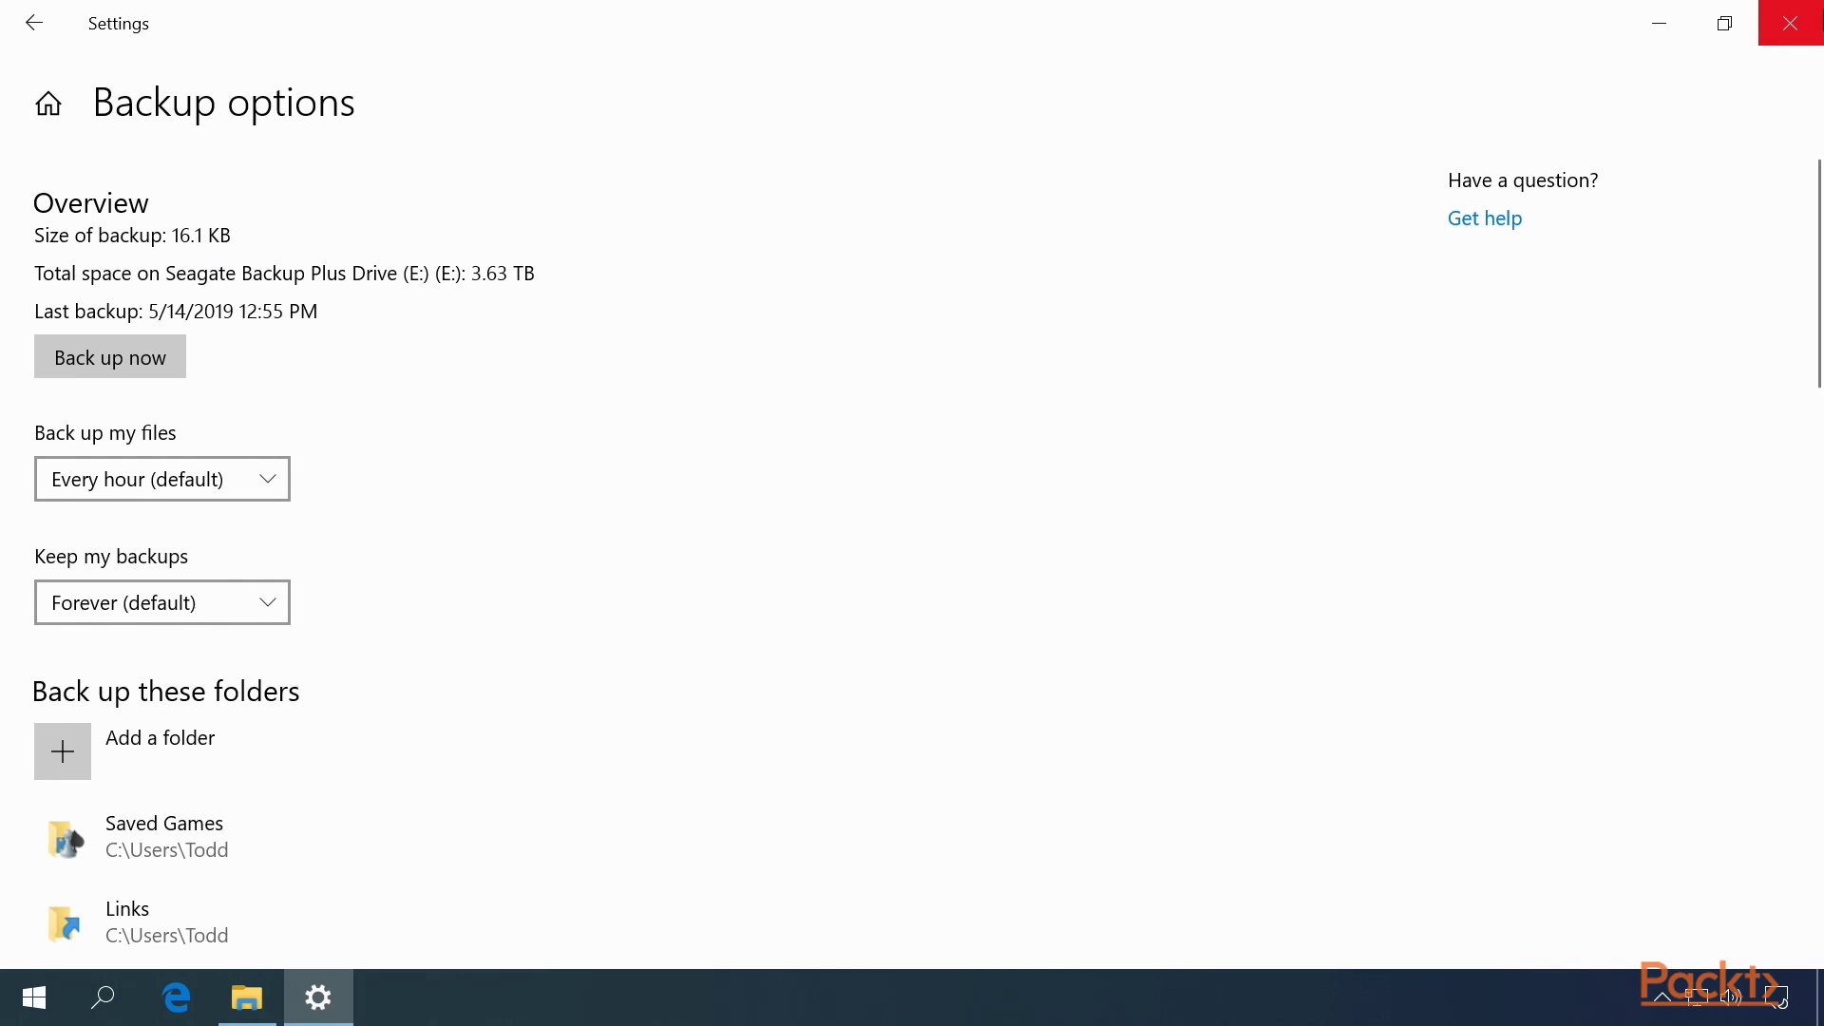
left_click(1811, 28)
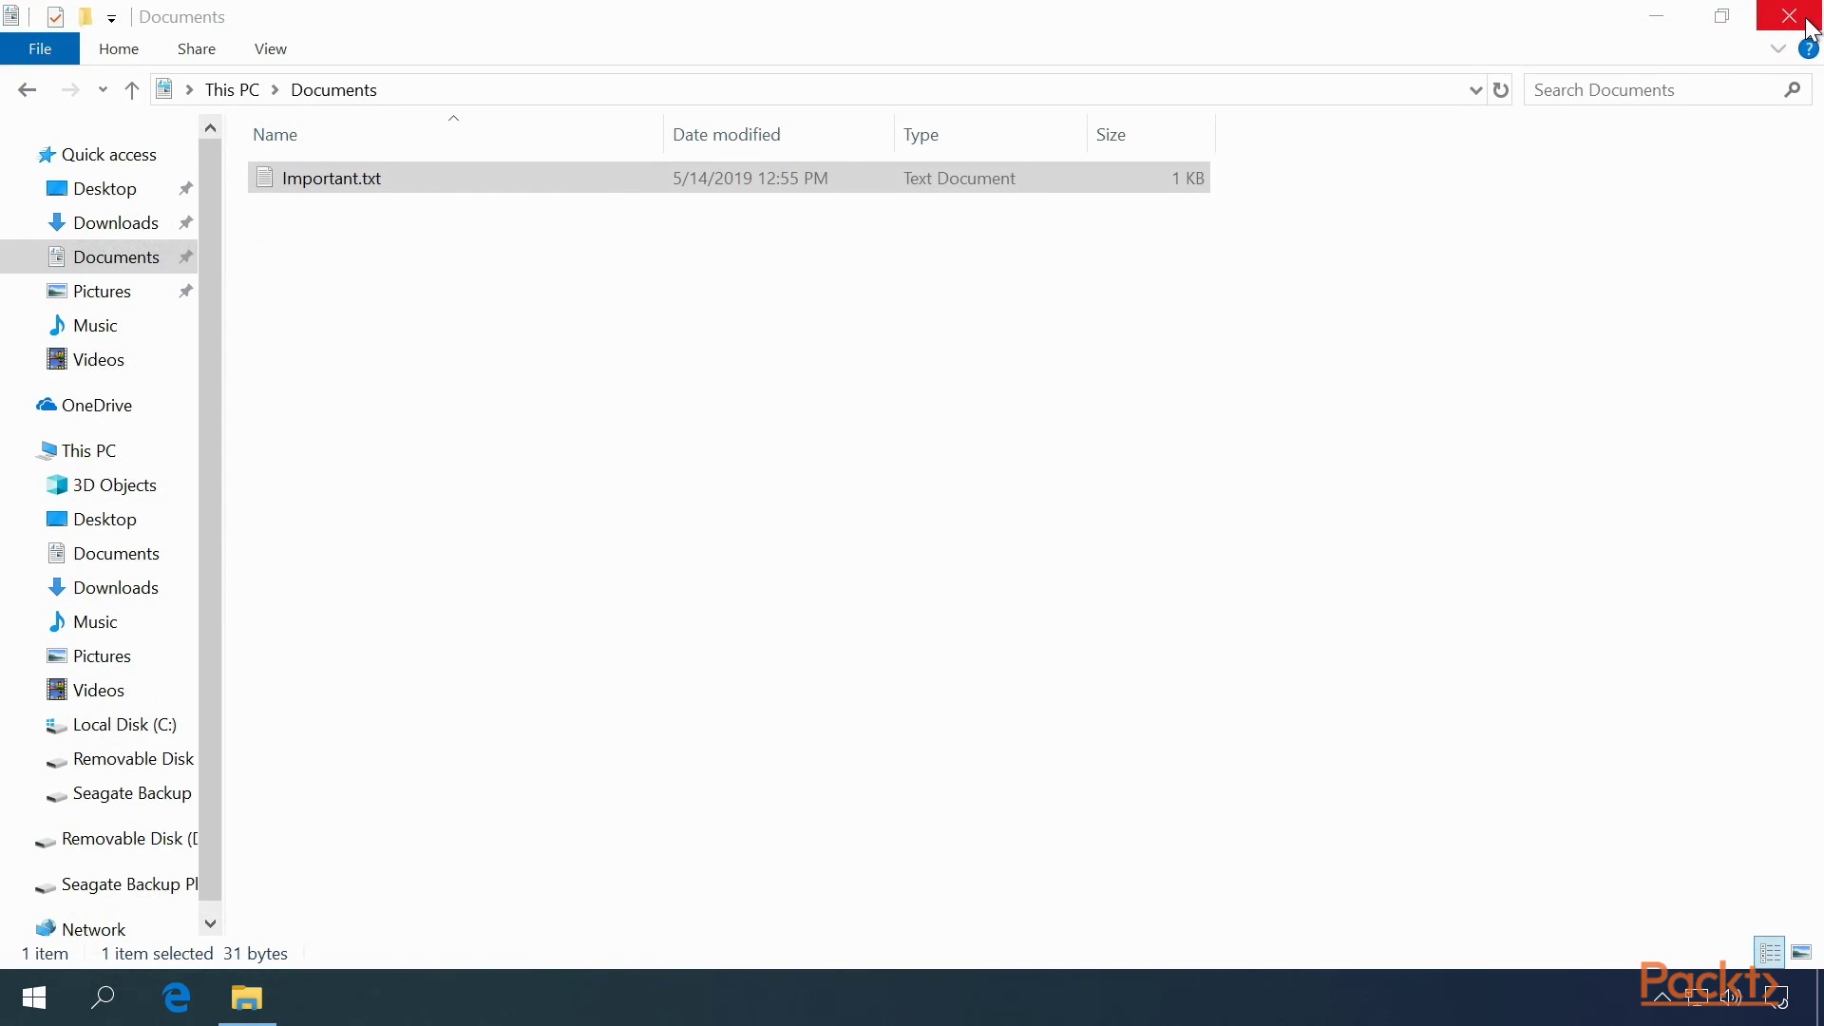
left_click(1802, 30)
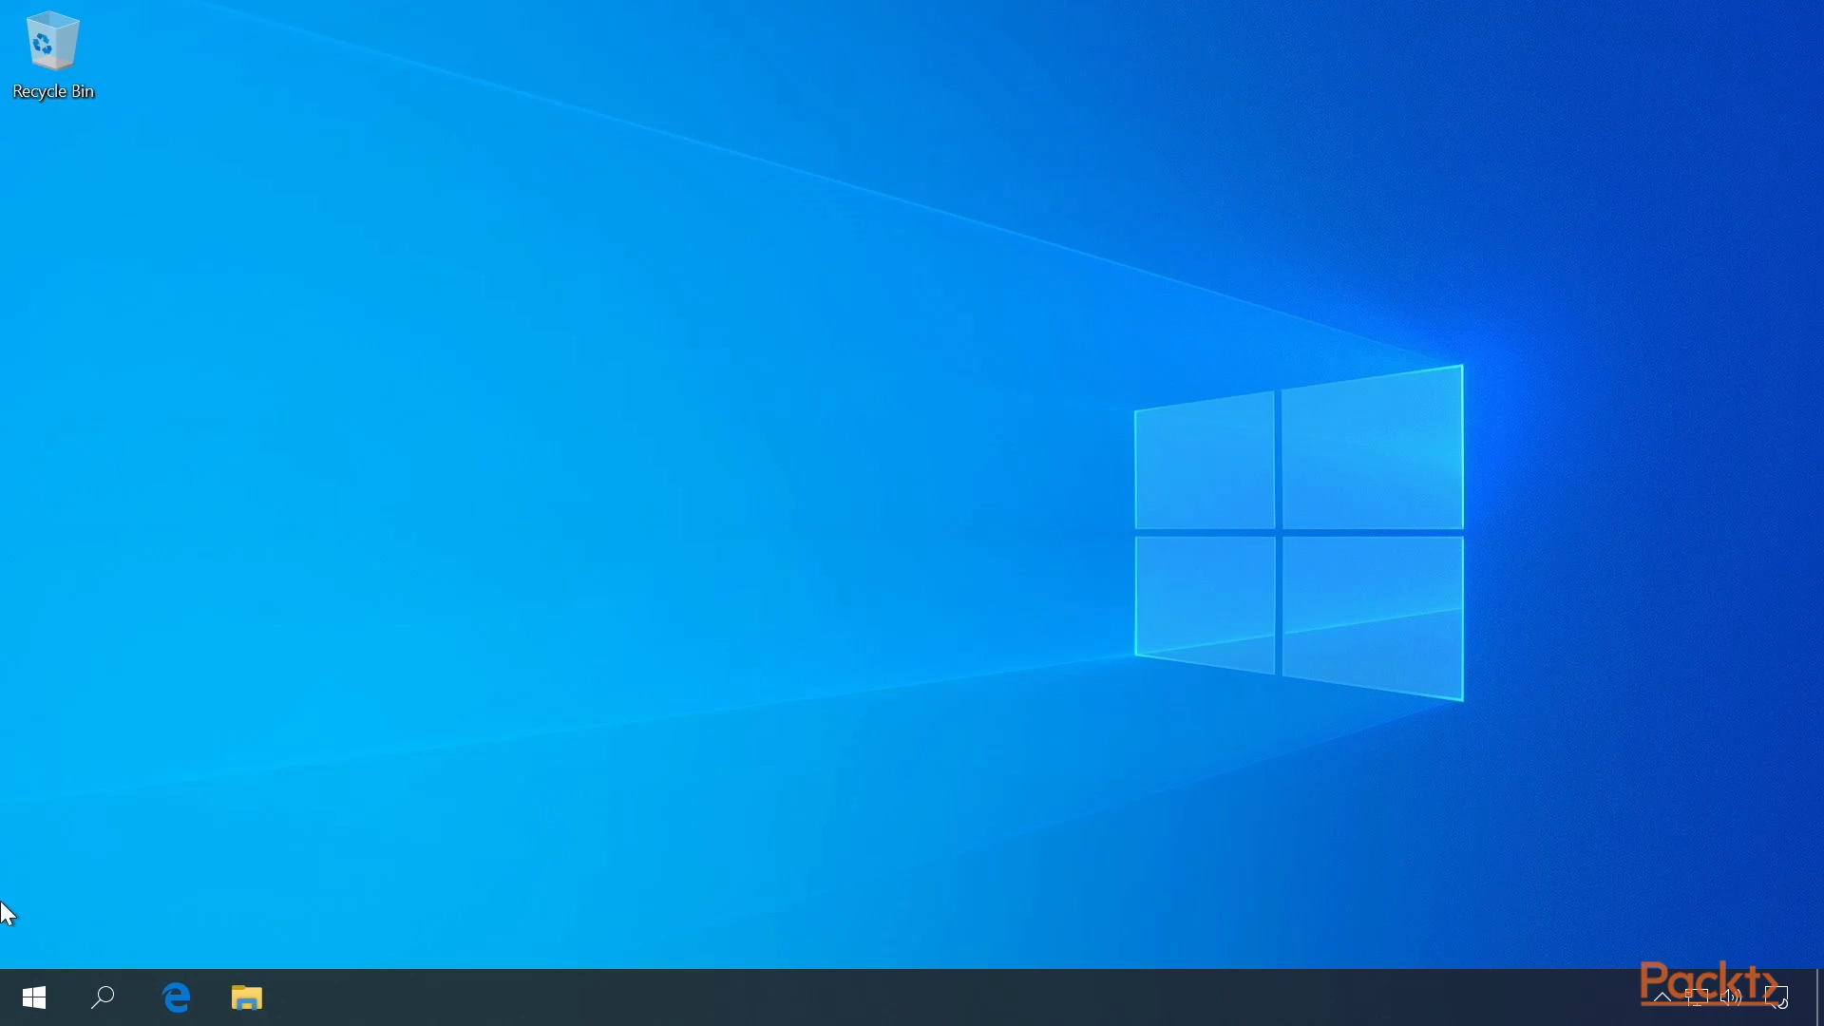
Permanently delete Important.txt from the Documents folder and close File Explorer.
left_click(249, 999)
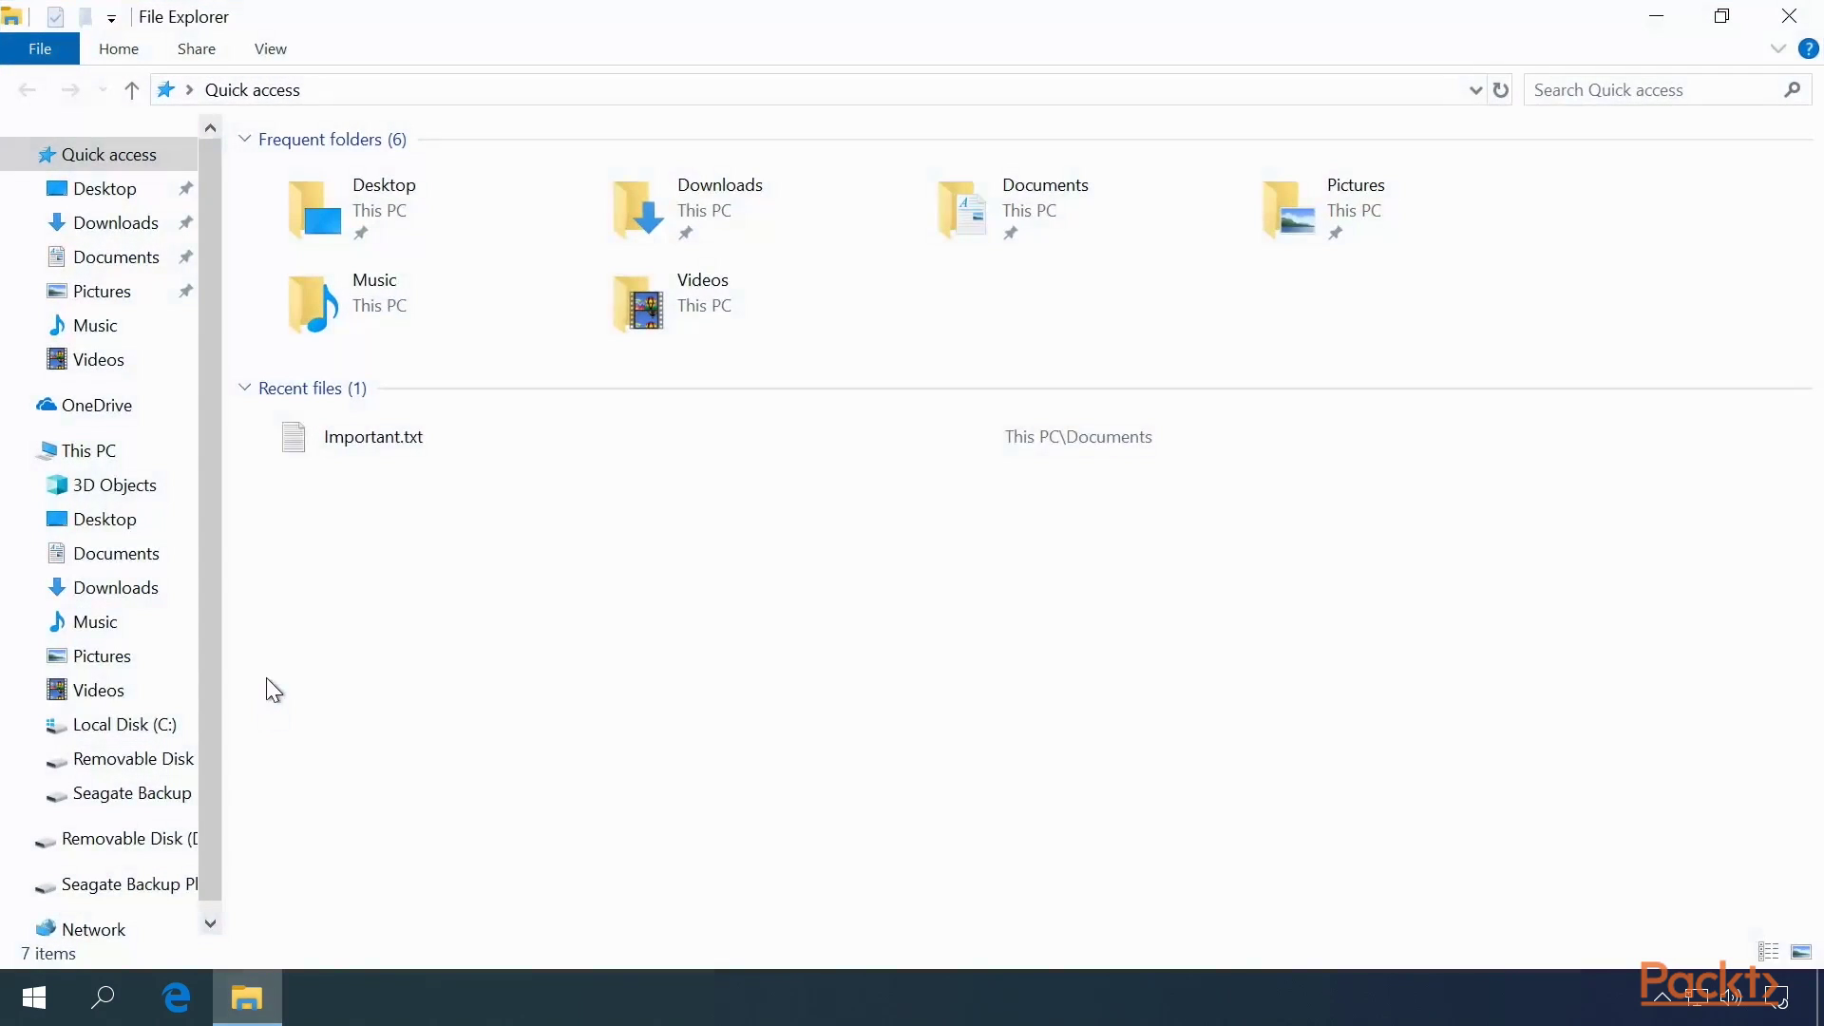
left_click(112, 271)
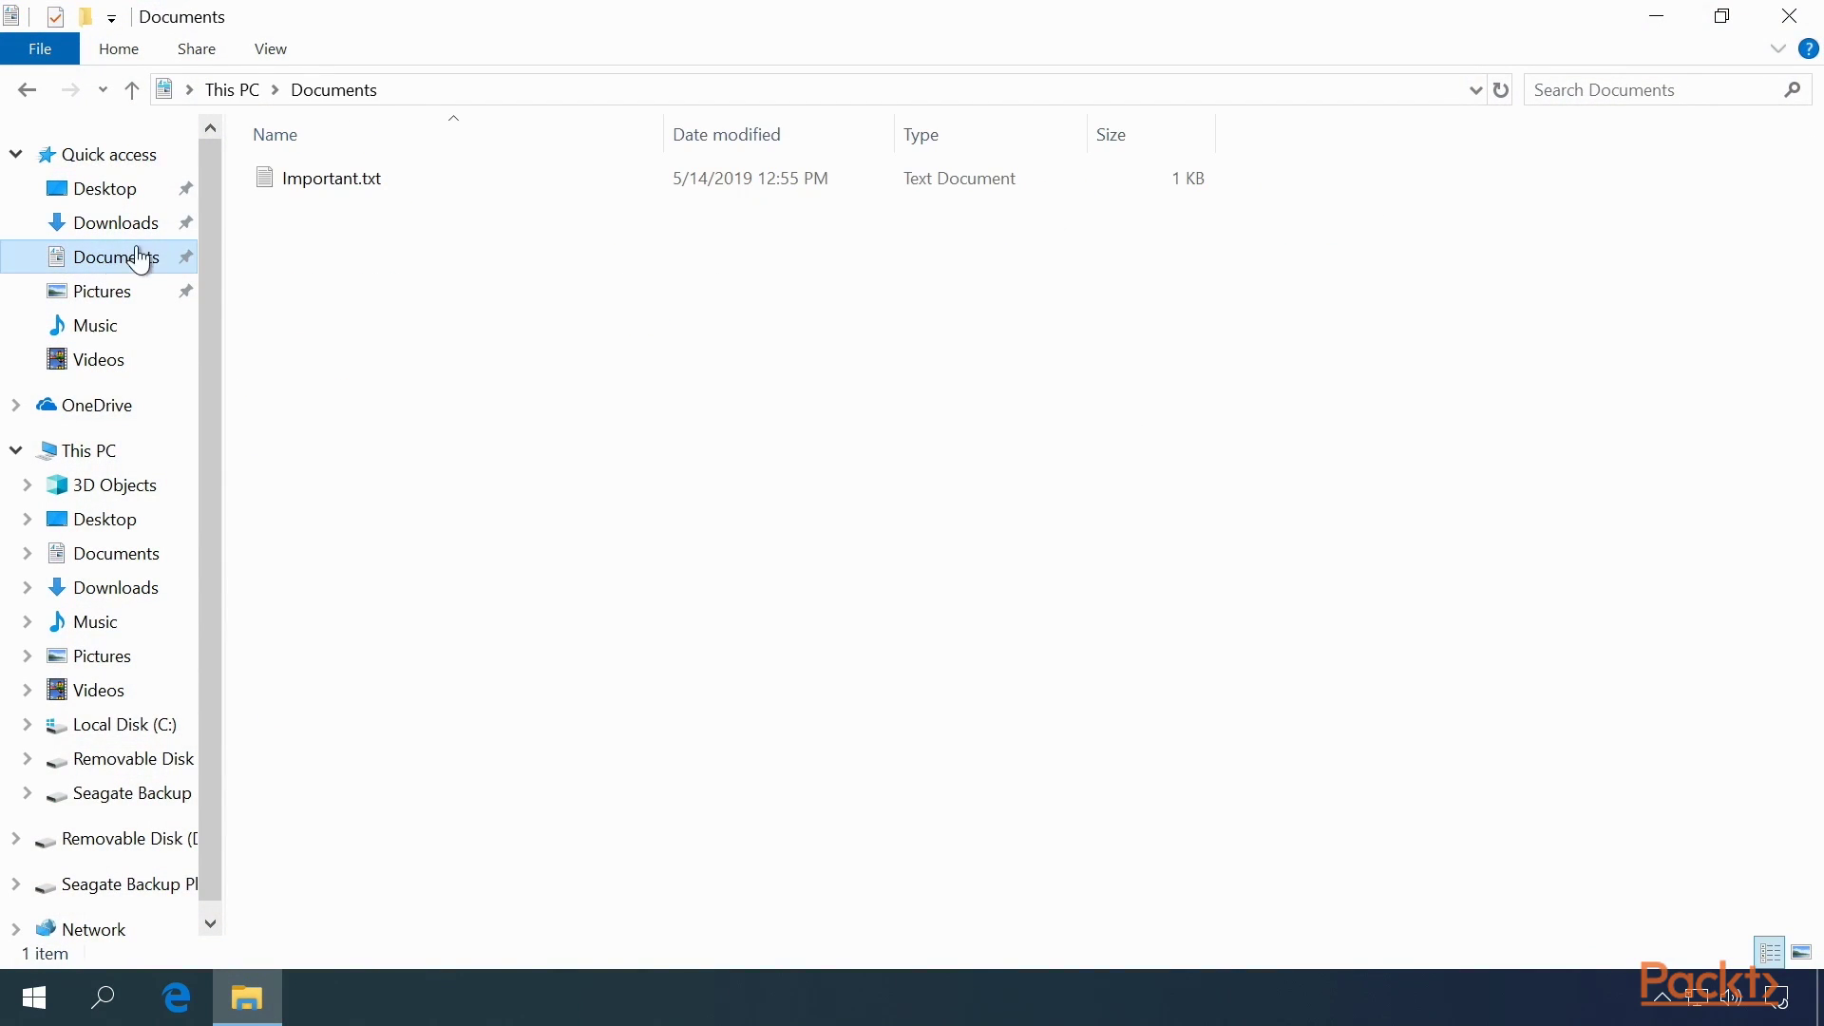
left_click_drag(312, 230, 286, 129)
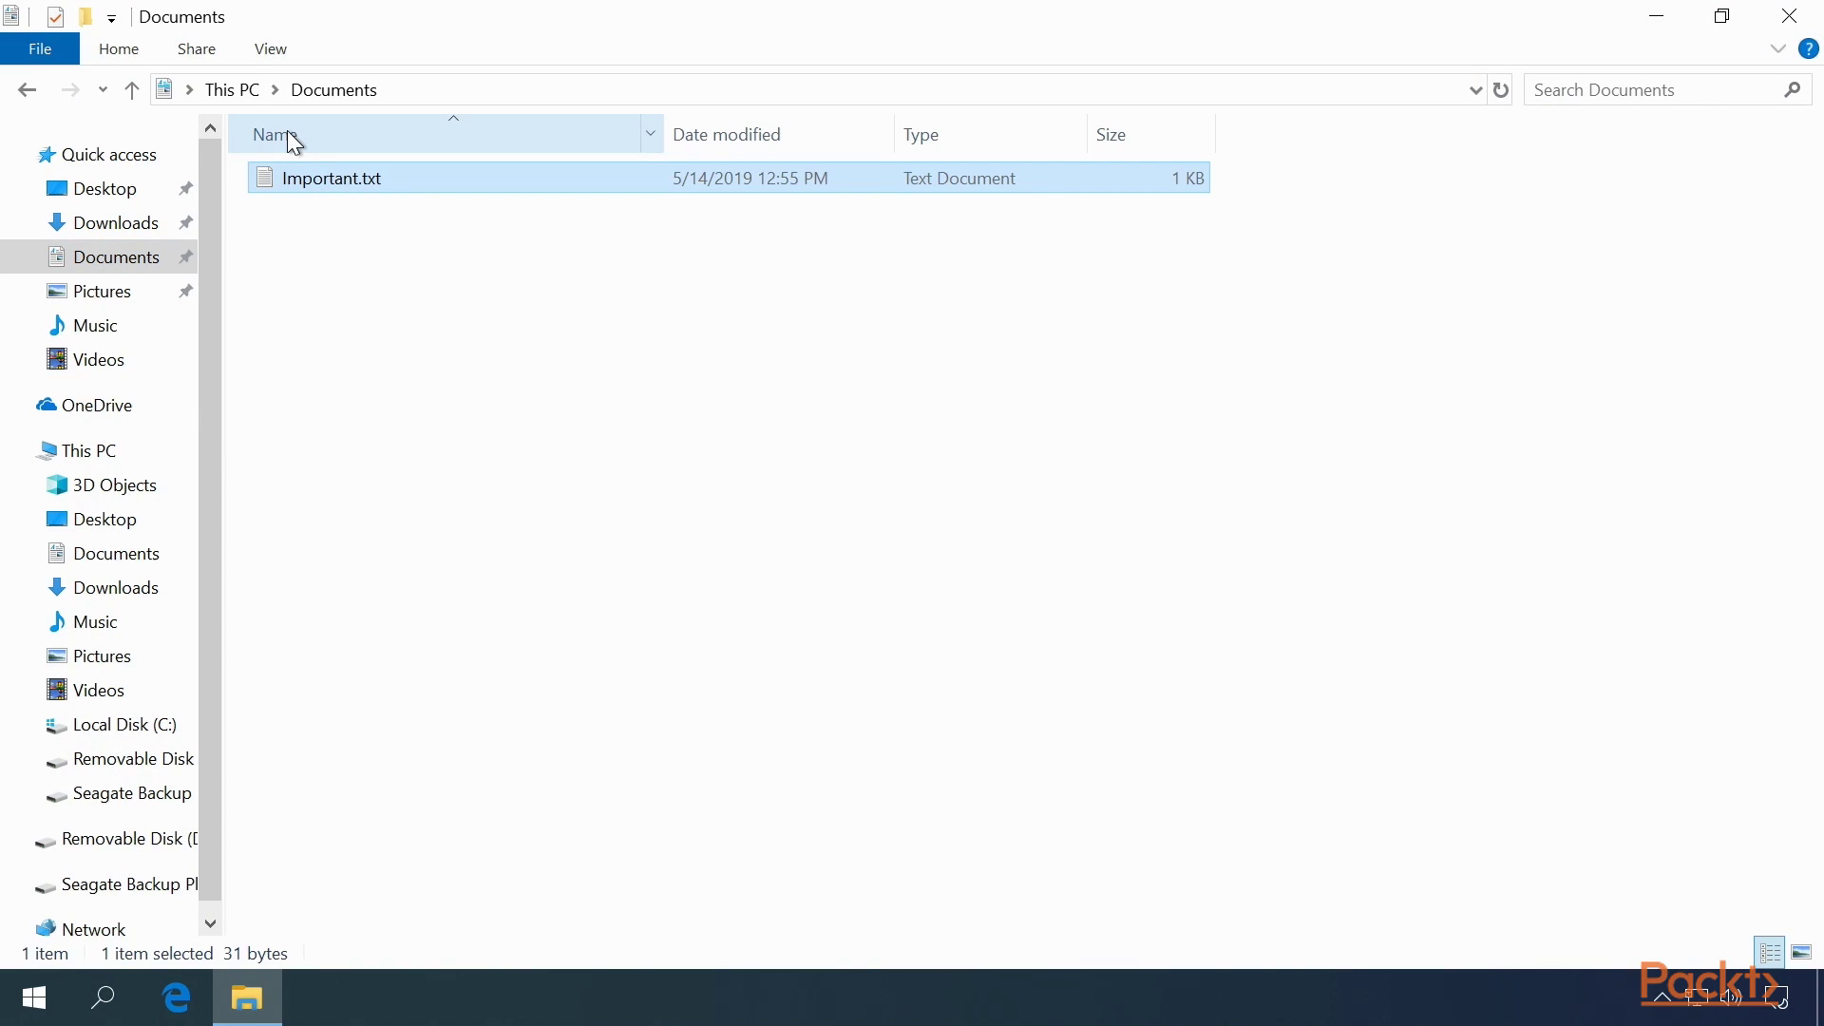
key("shift+Delete")
key("Return")
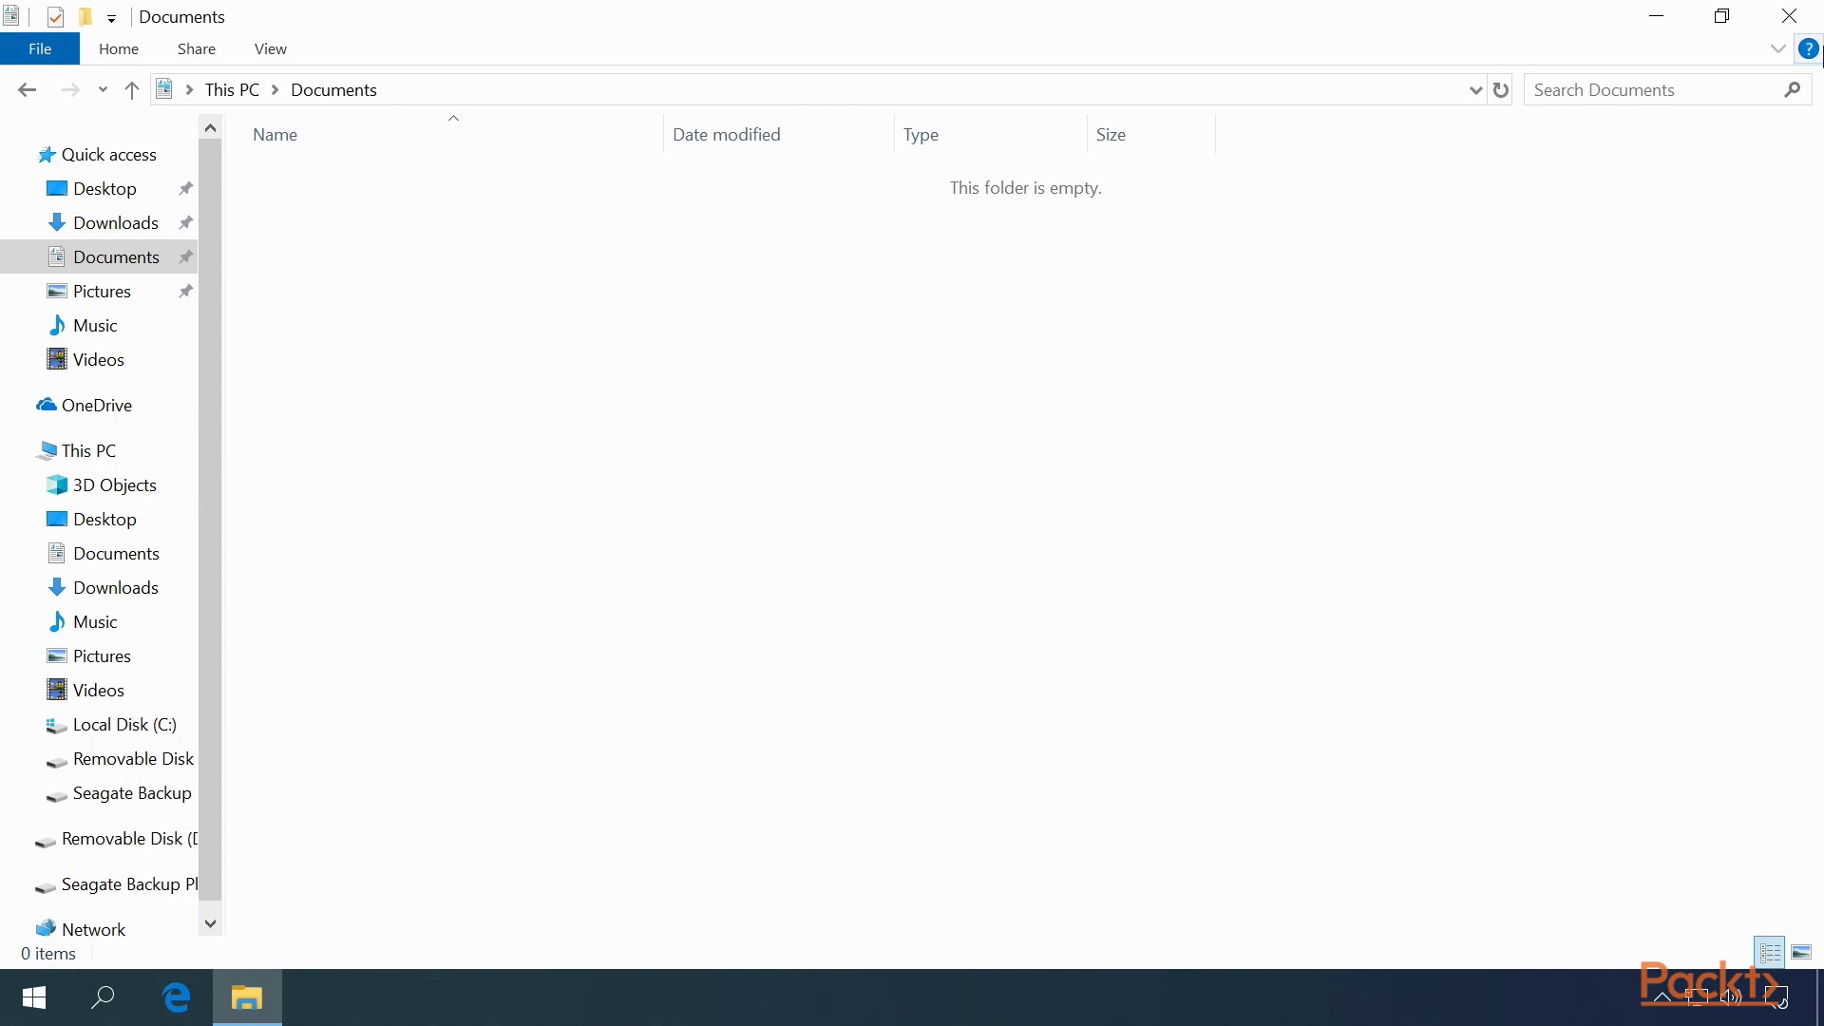
left_click(1807, 13)
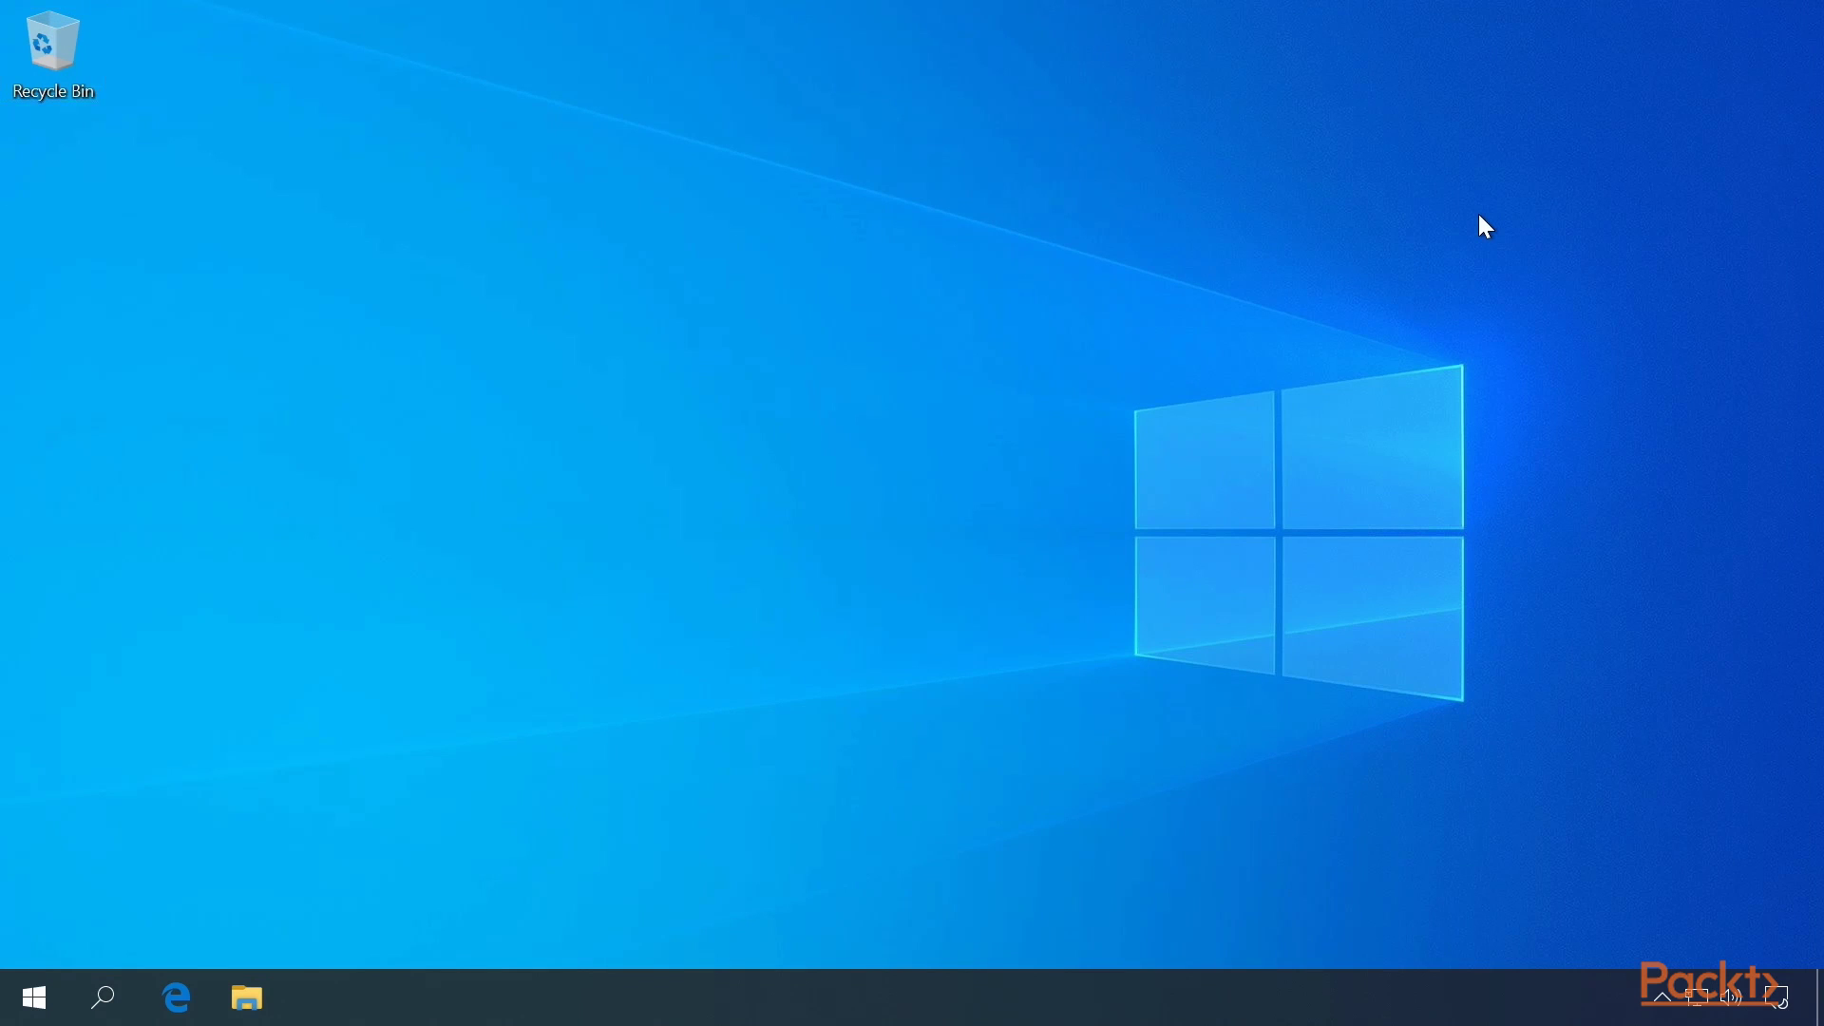
Search Windows for "restore file", launch Restore your files with File History, and open the backed-up Documents folder.
key("super")
type("restore file")
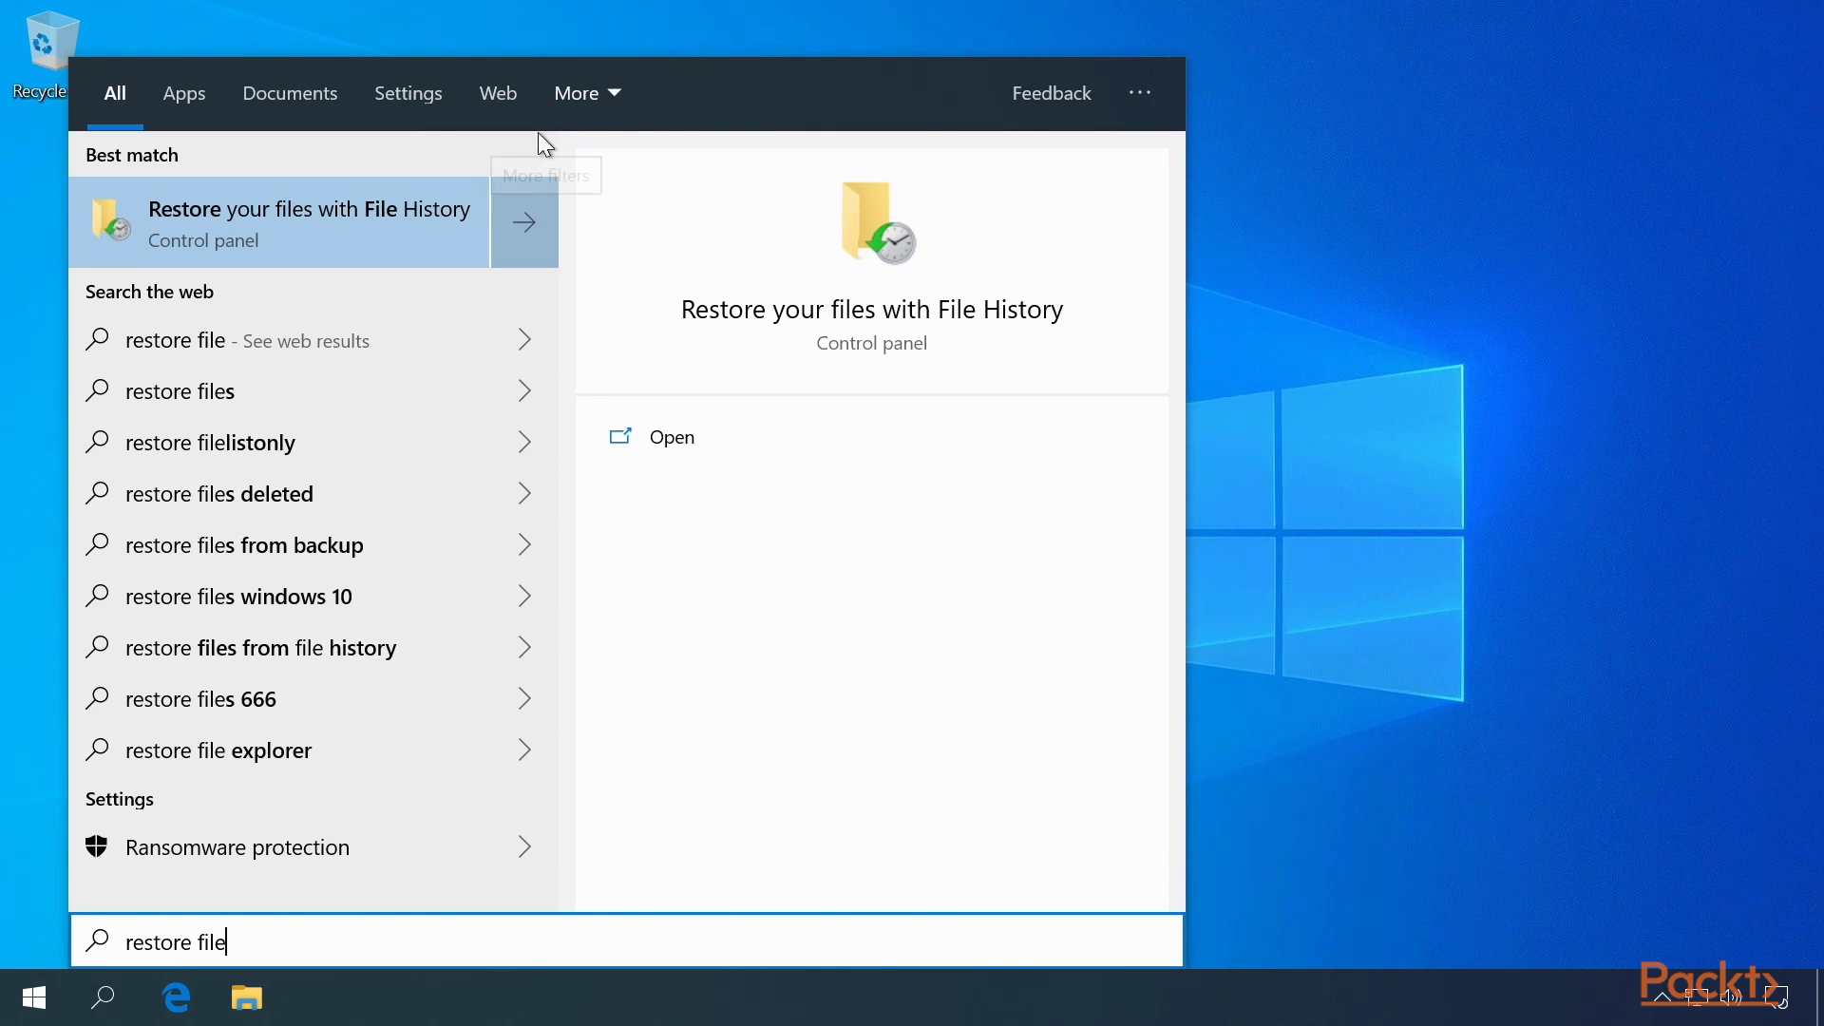
left_click(422, 220)
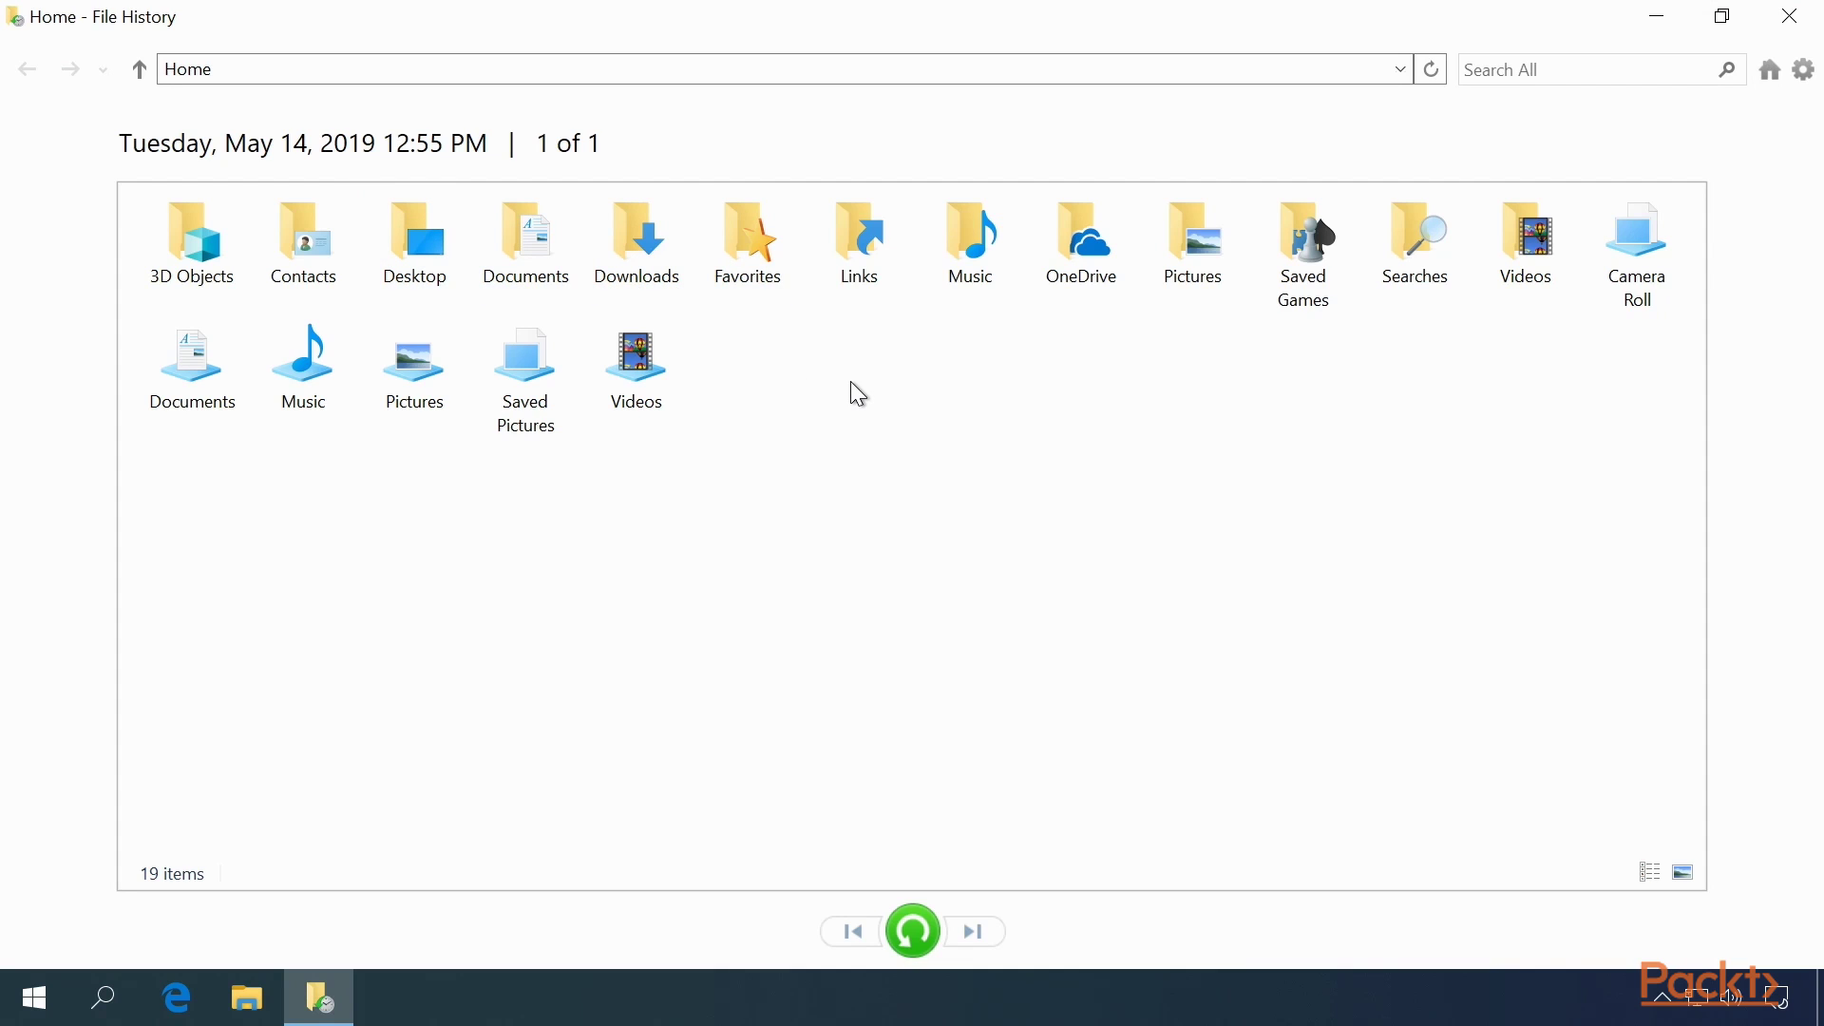
double_click(556, 266)
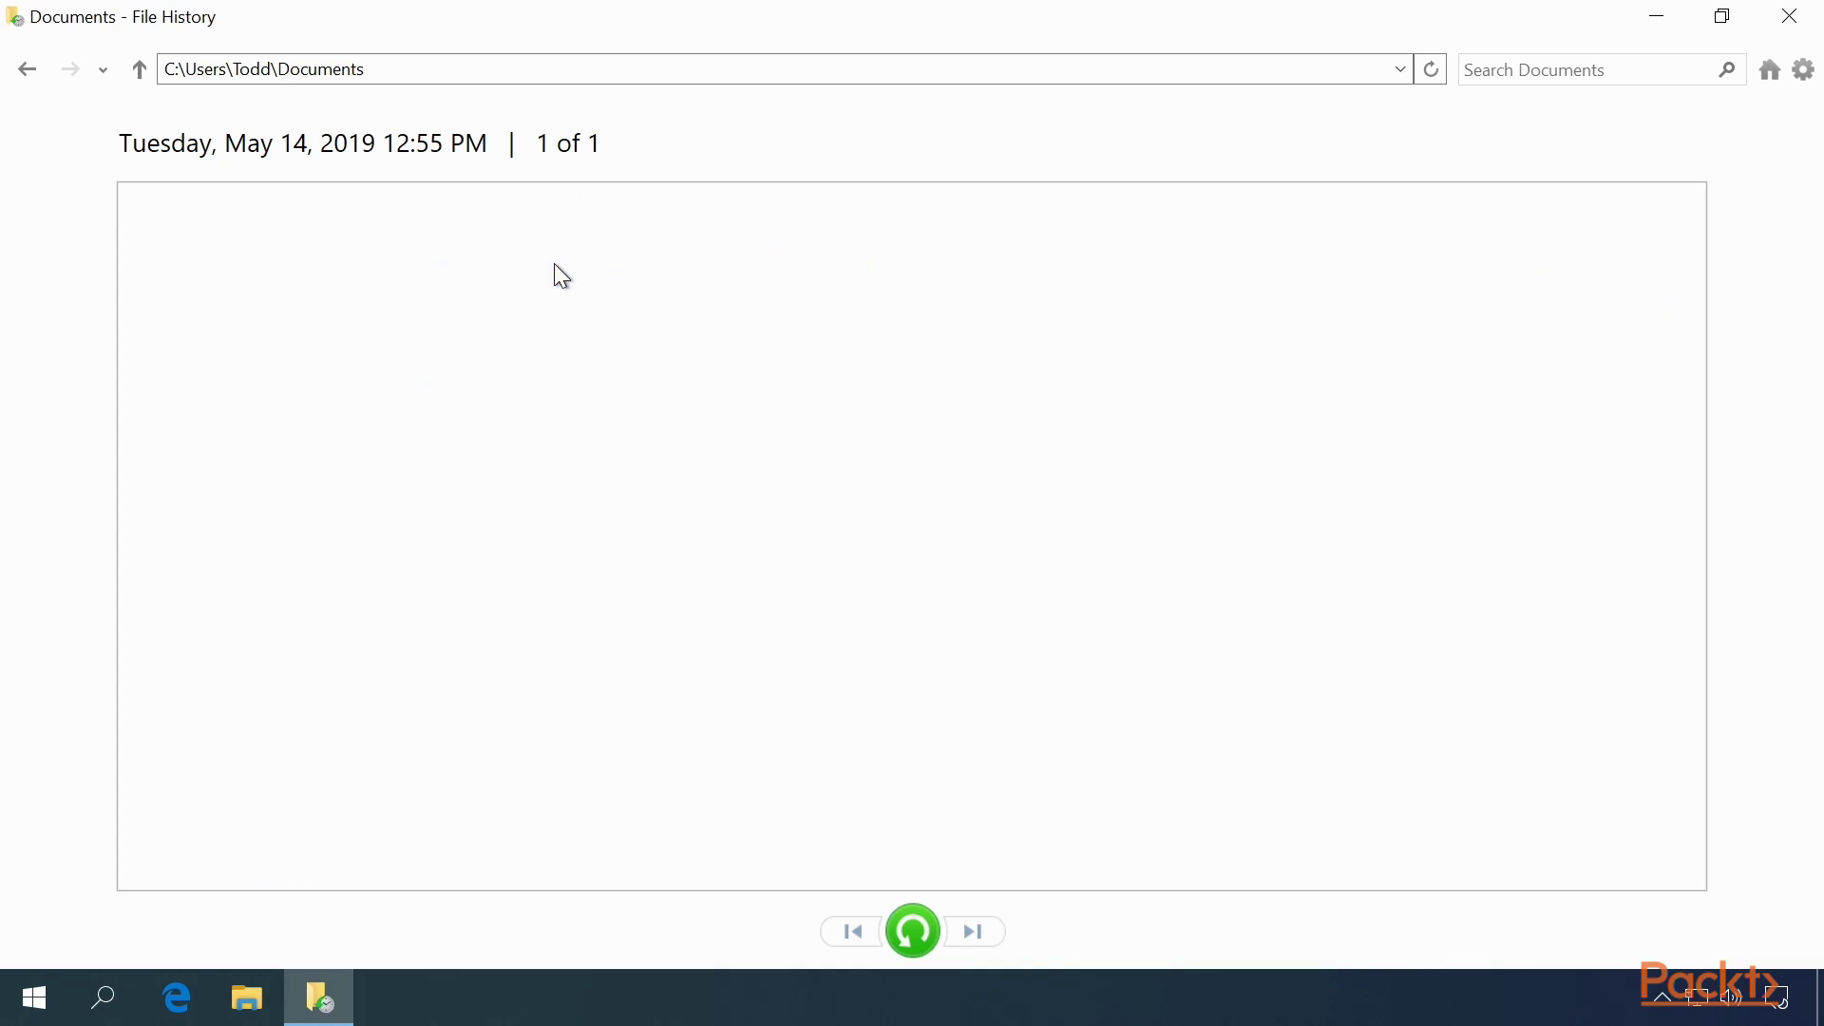
Preview the backed-up Important.txt in File History, then leave the preview for the Documents library.
left_click(304, 296)
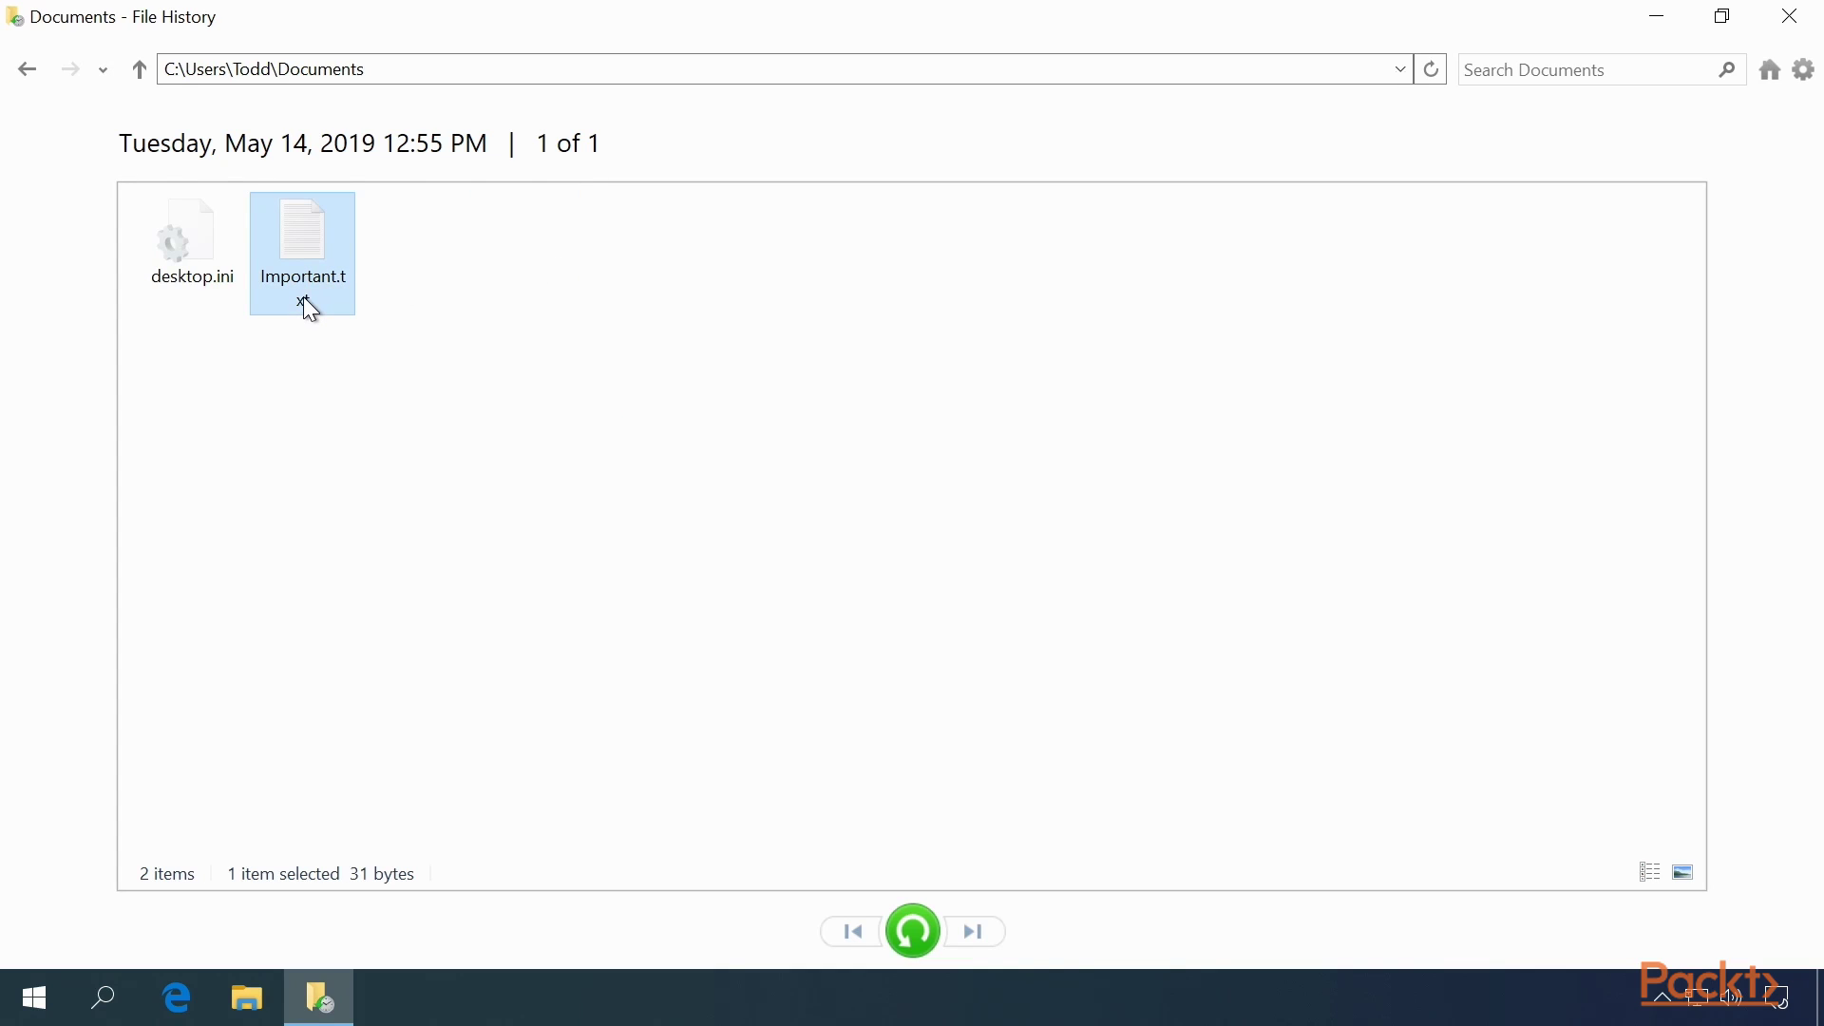
double_click(310, 287)
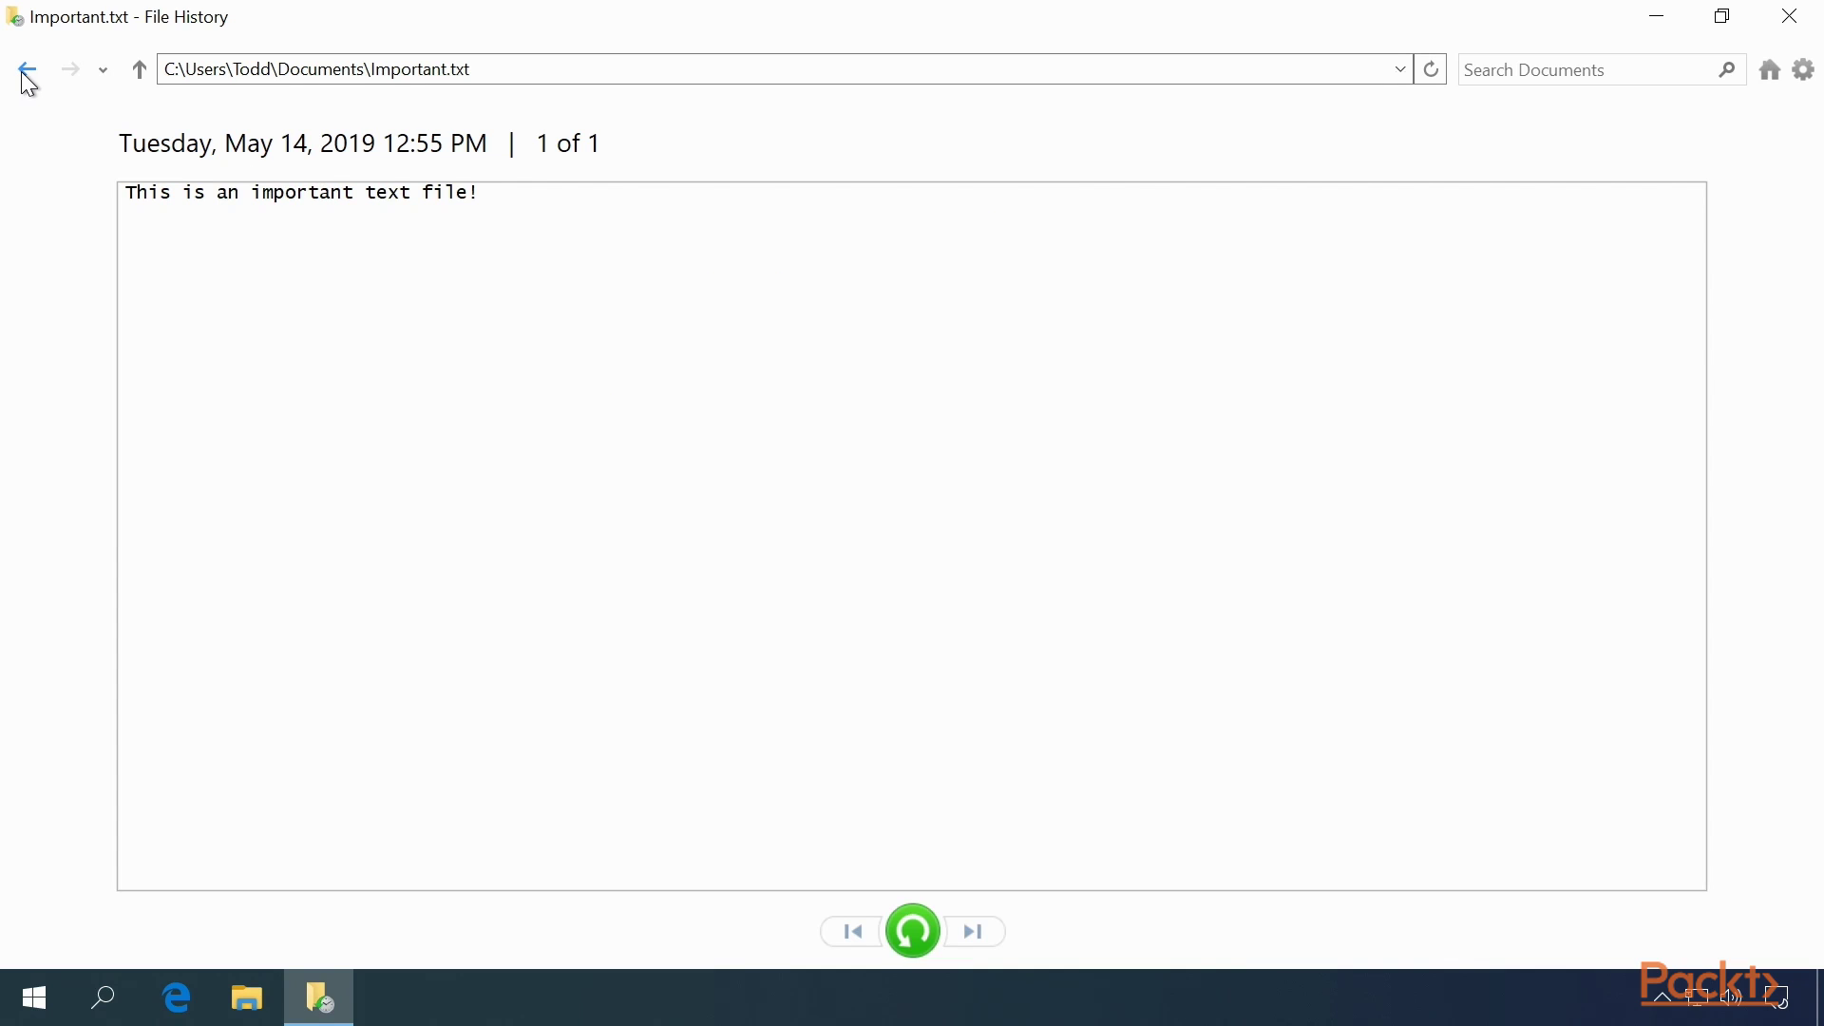
left_click(140, 72)
Restore Important.txt from the Documents backup to its original location.
right_click(293, 224)
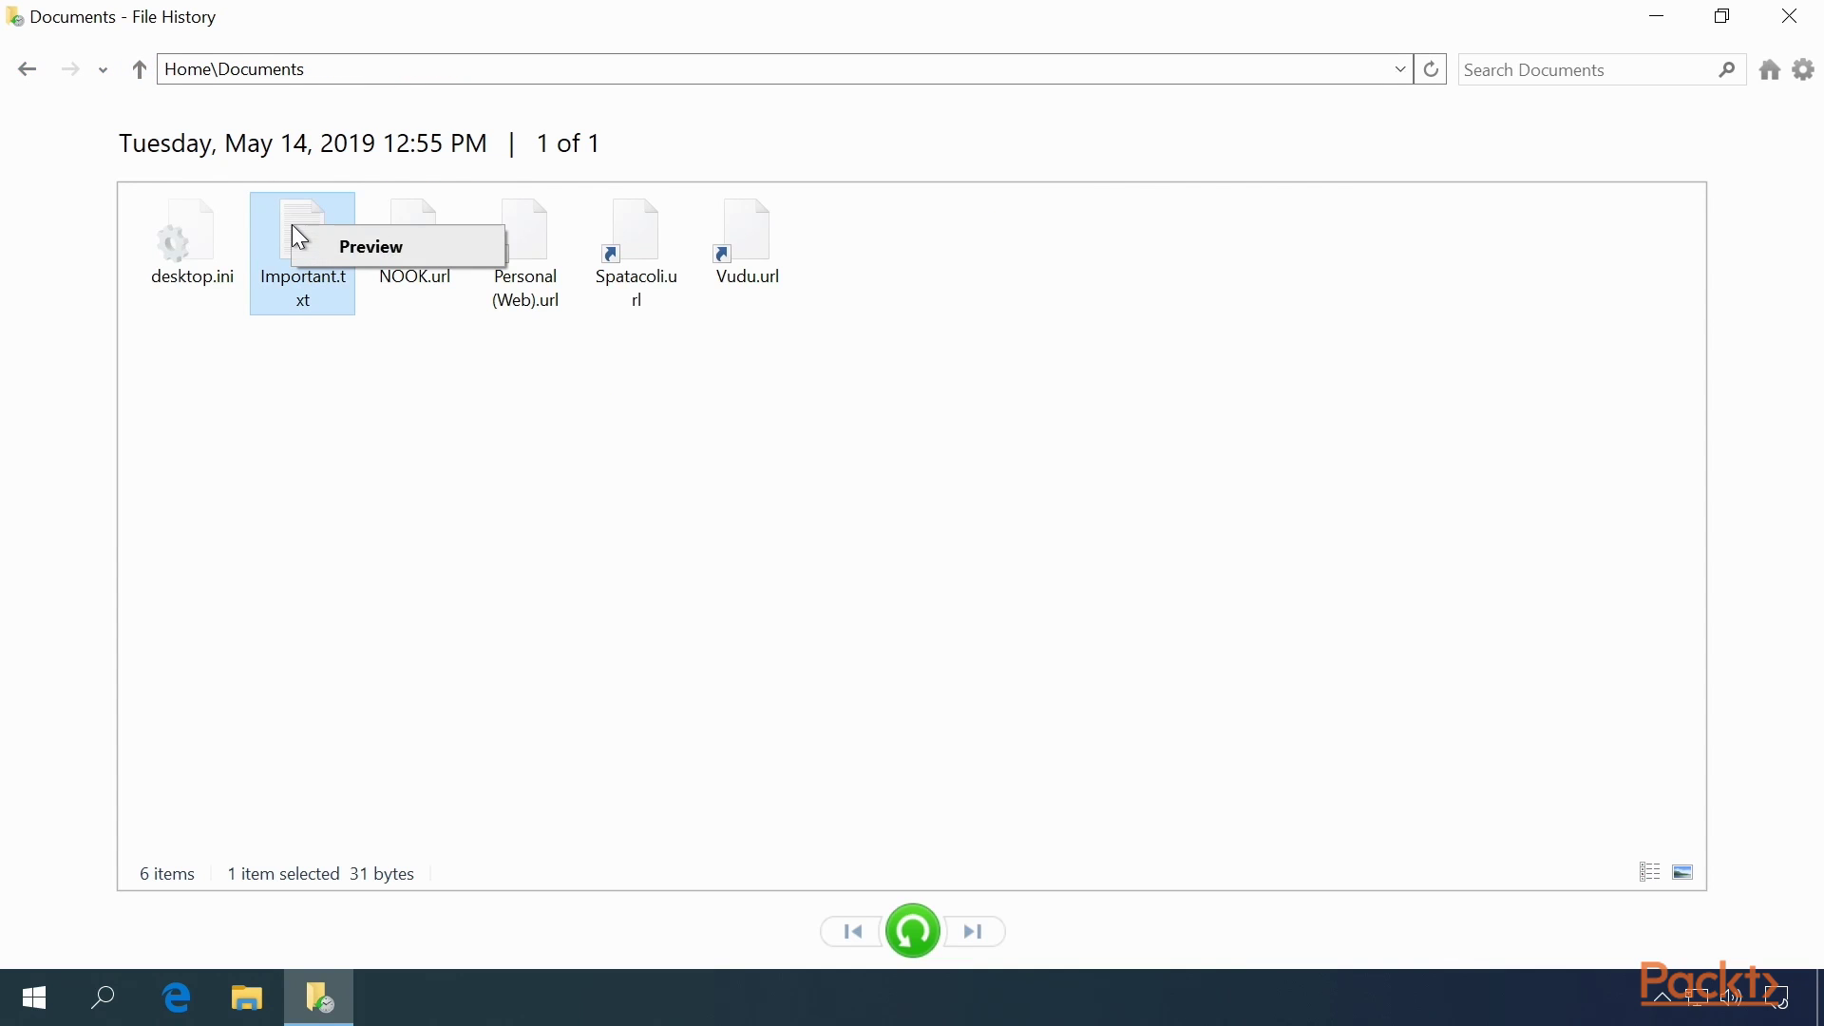
left_click(316, 300)
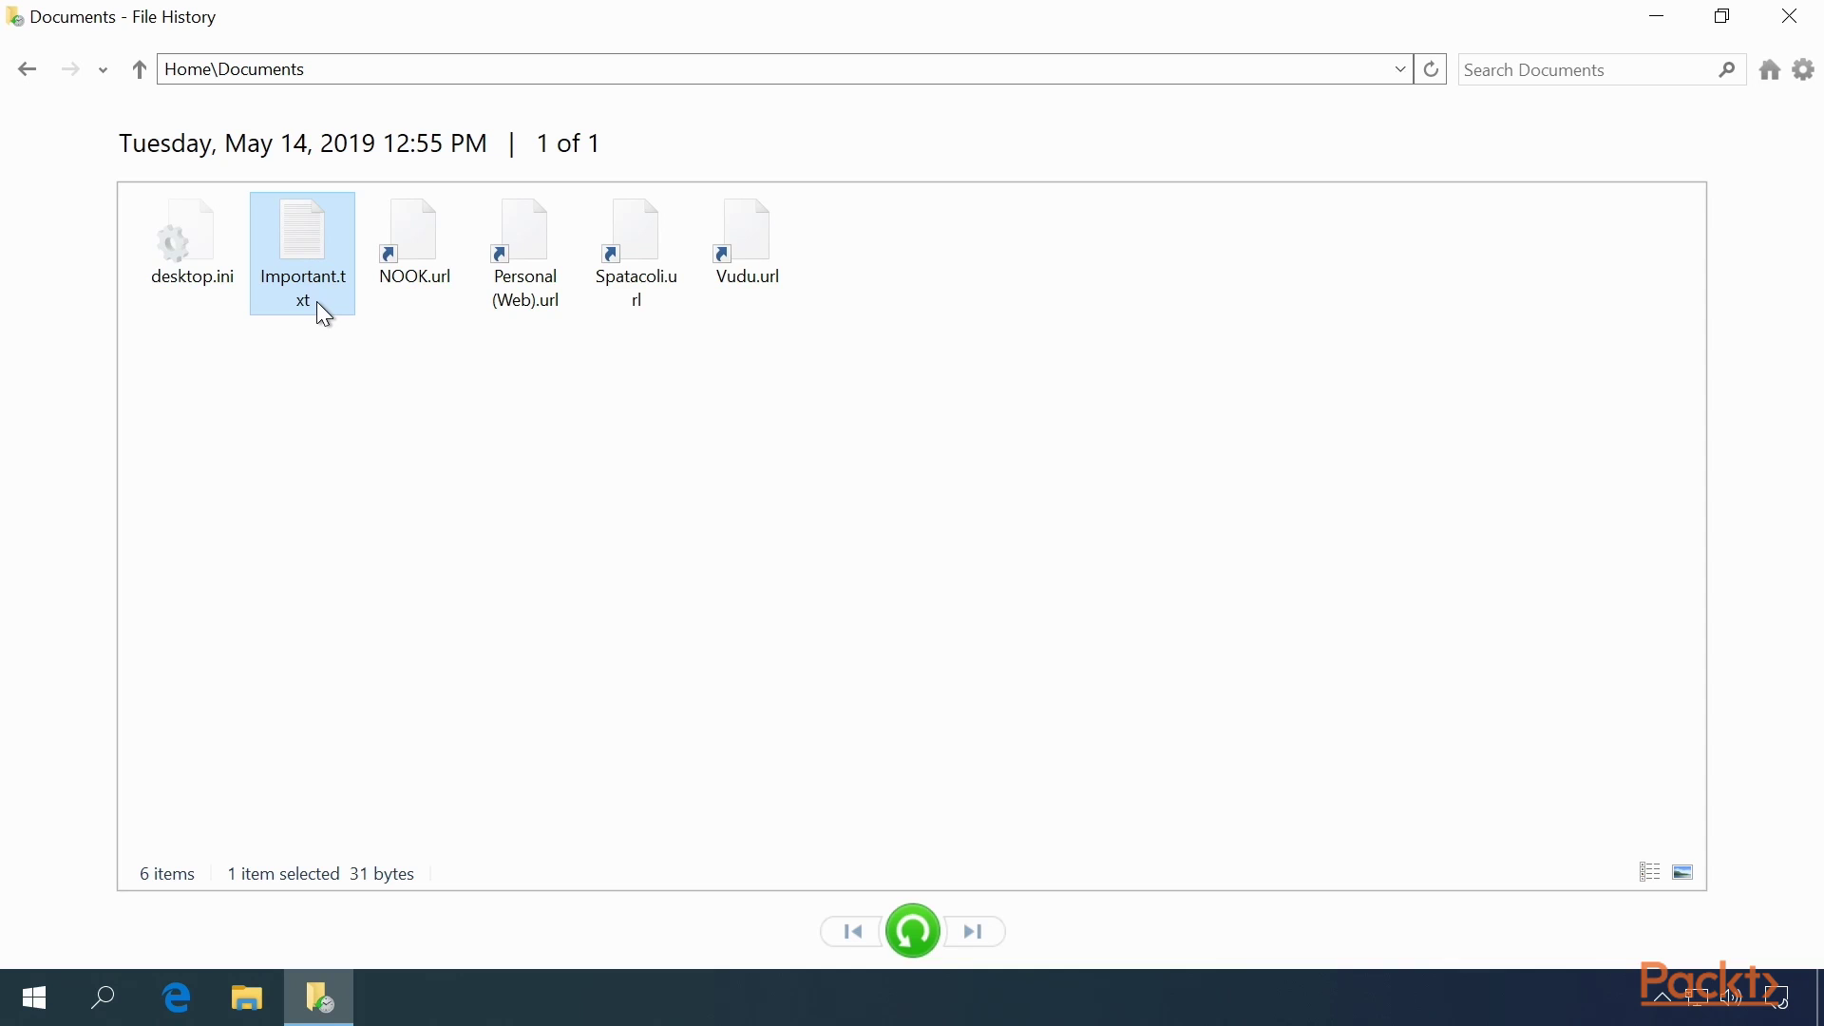
left_click(910, 936)
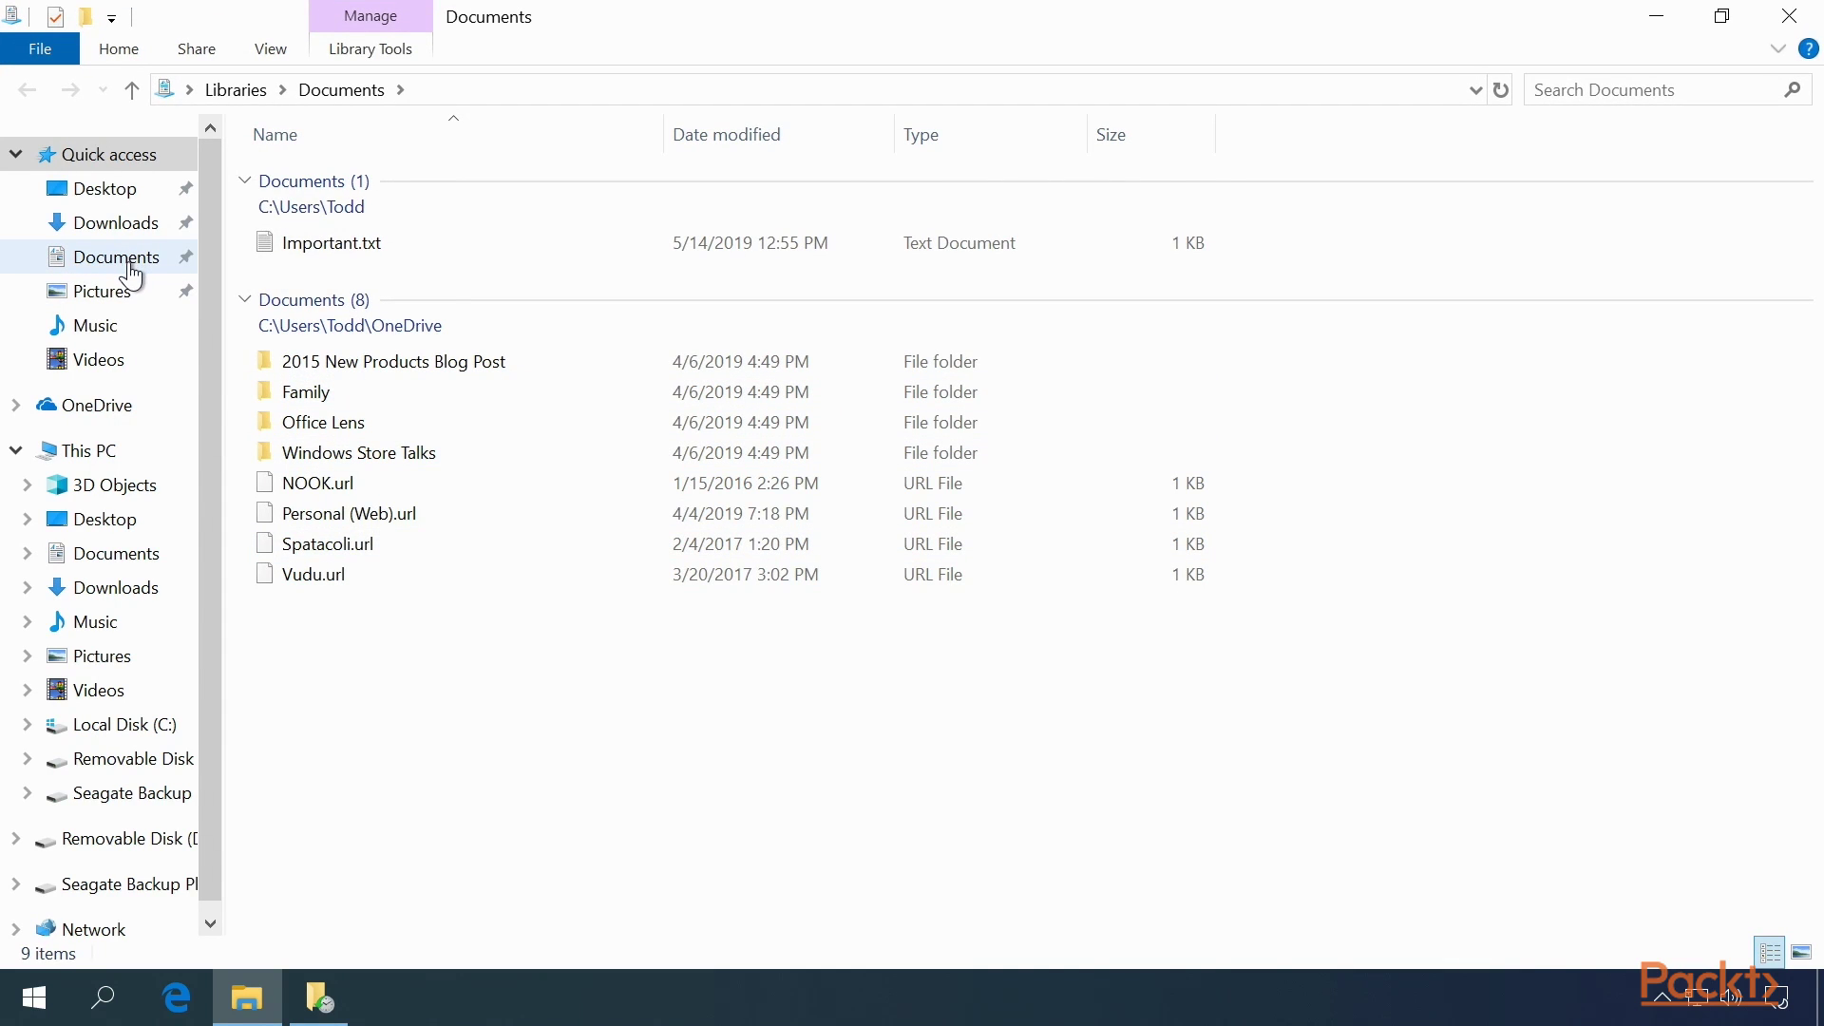
Open the restored Important.txt from the Documents folder to check its contents.
left_click(128, 271)
double_click(371, 190)
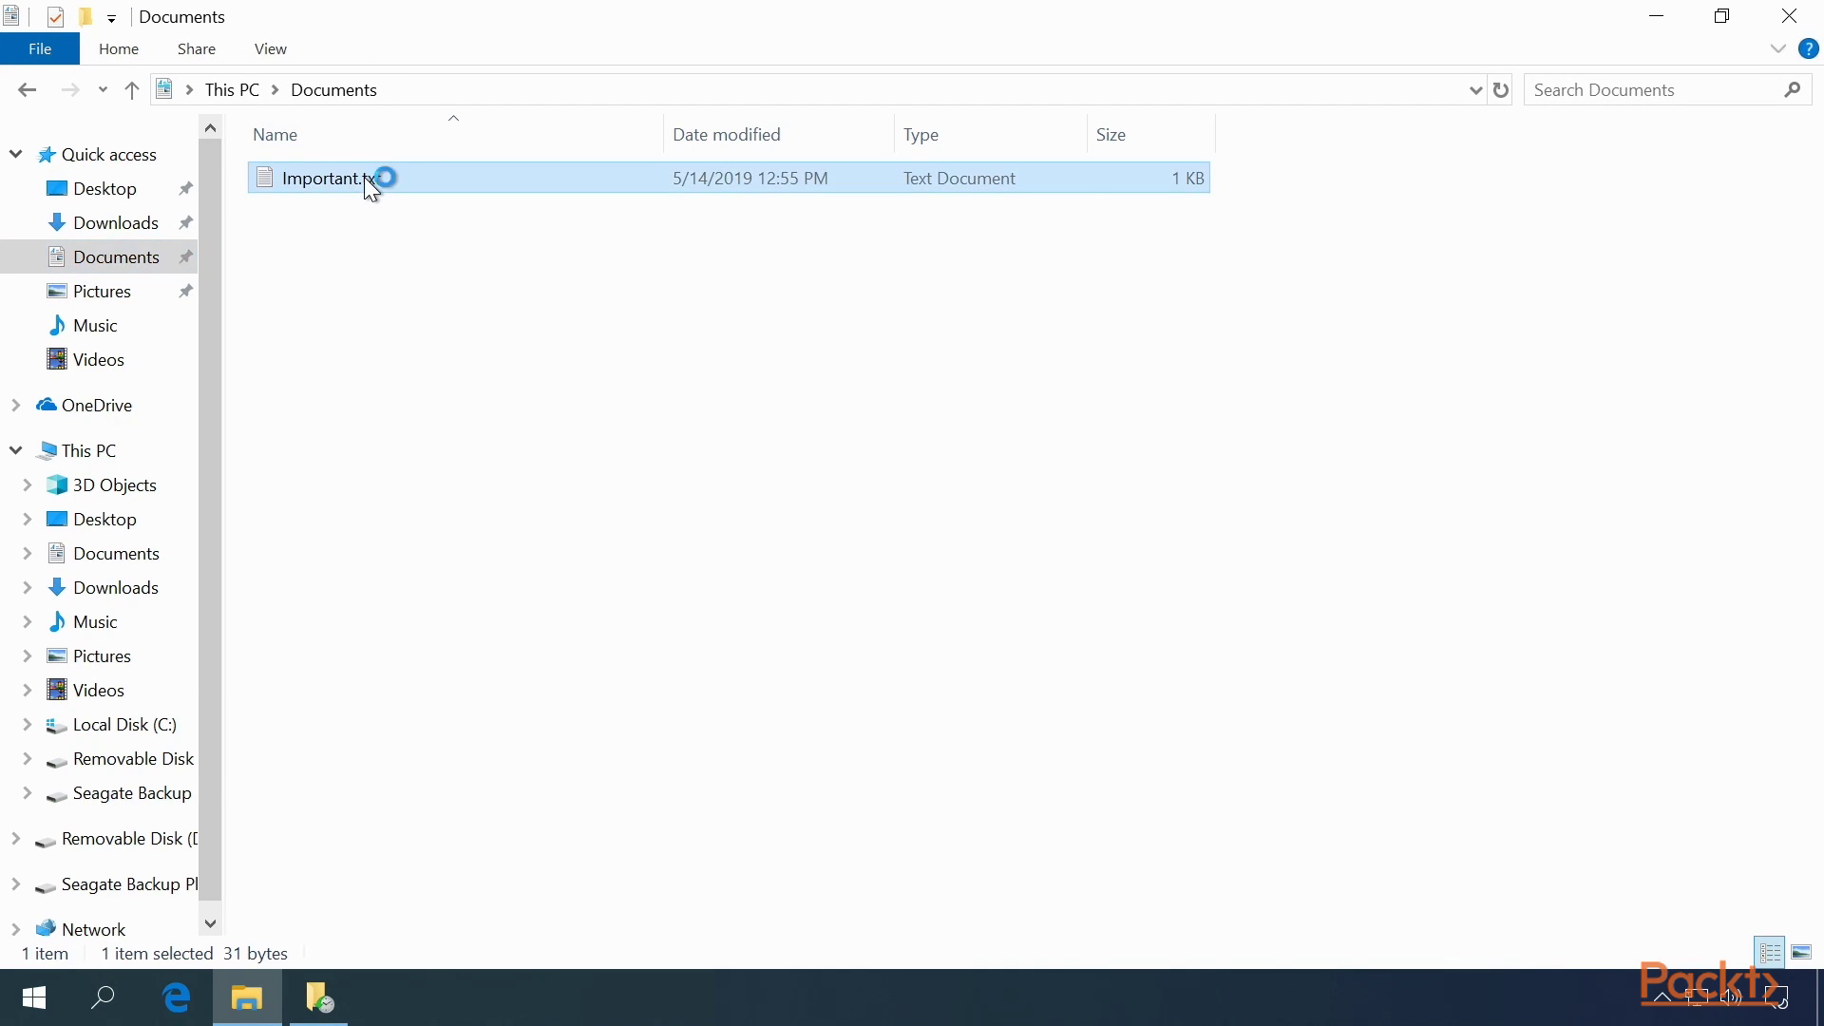